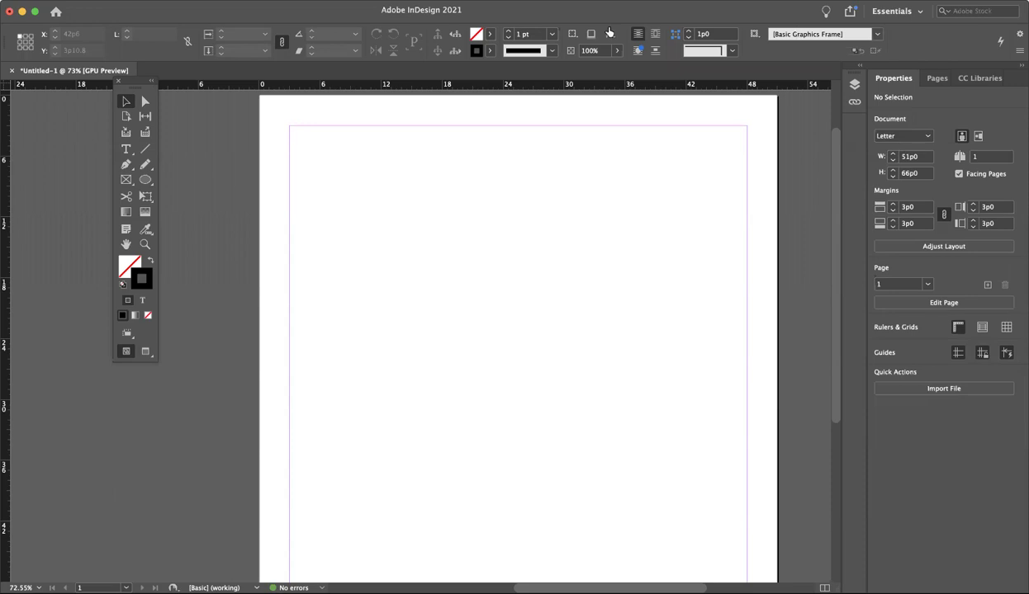
# Pick the Pen Tool and set a single anchor point near the page's top-left.
pyautogui.click(126, 167)
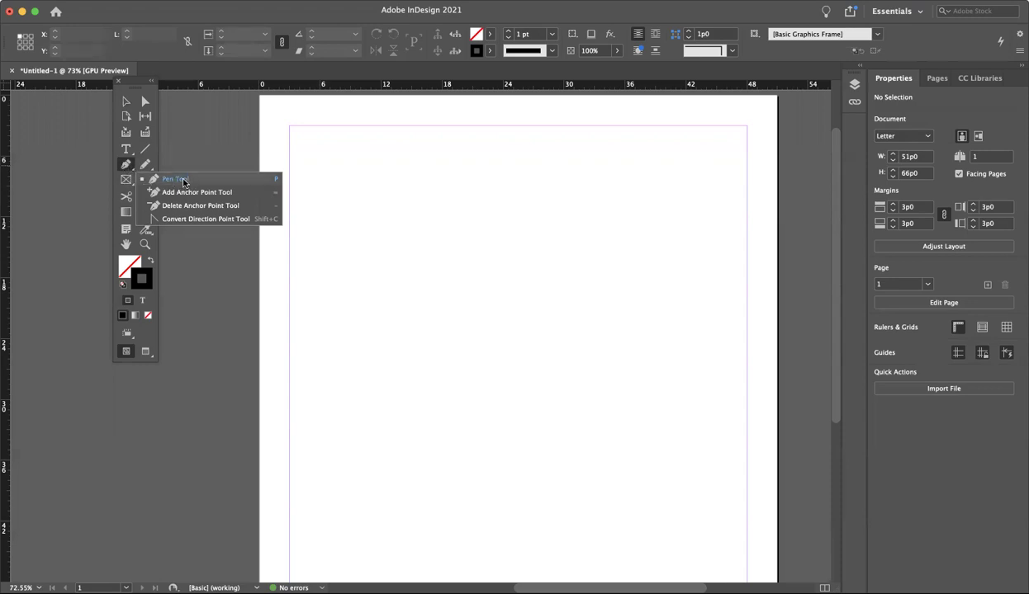
# Remove the stray anchor and lay down the polygon's first five corners, top and right side.
pyautogui.click(400, 163)
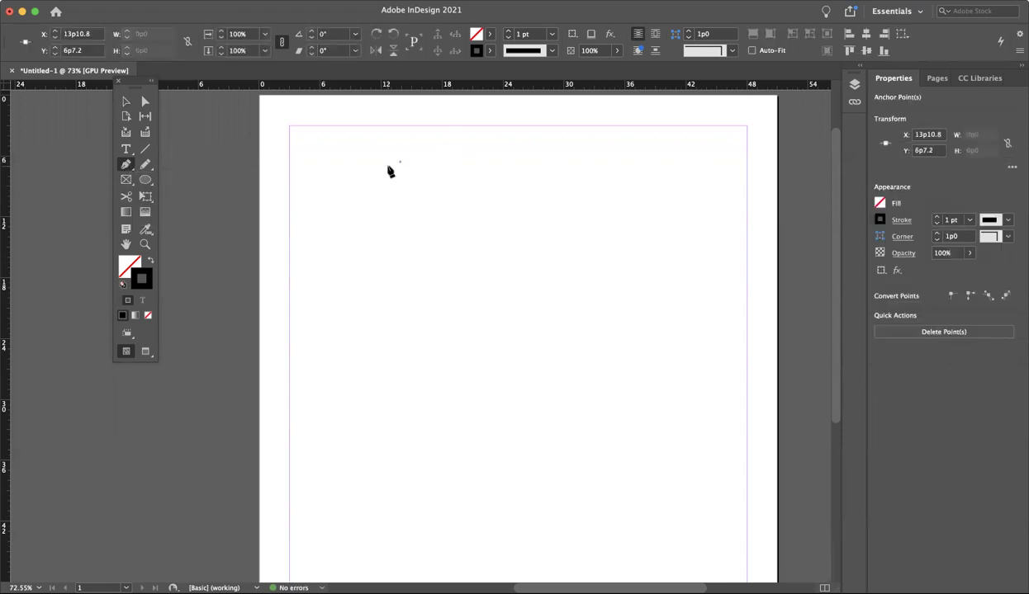
pyautogui.click(399, 168)
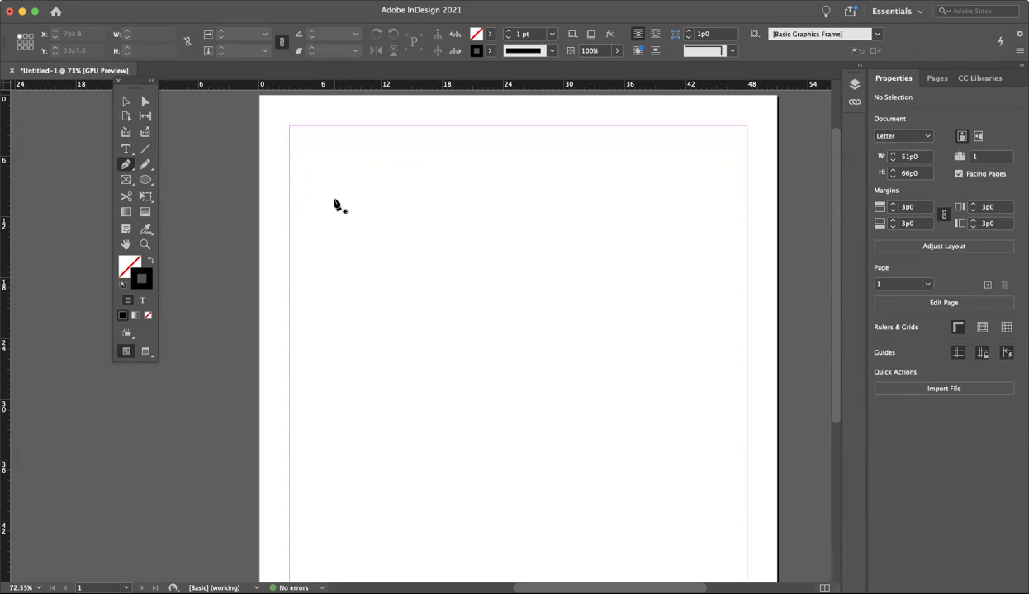
pyautogui.click(338, 175)
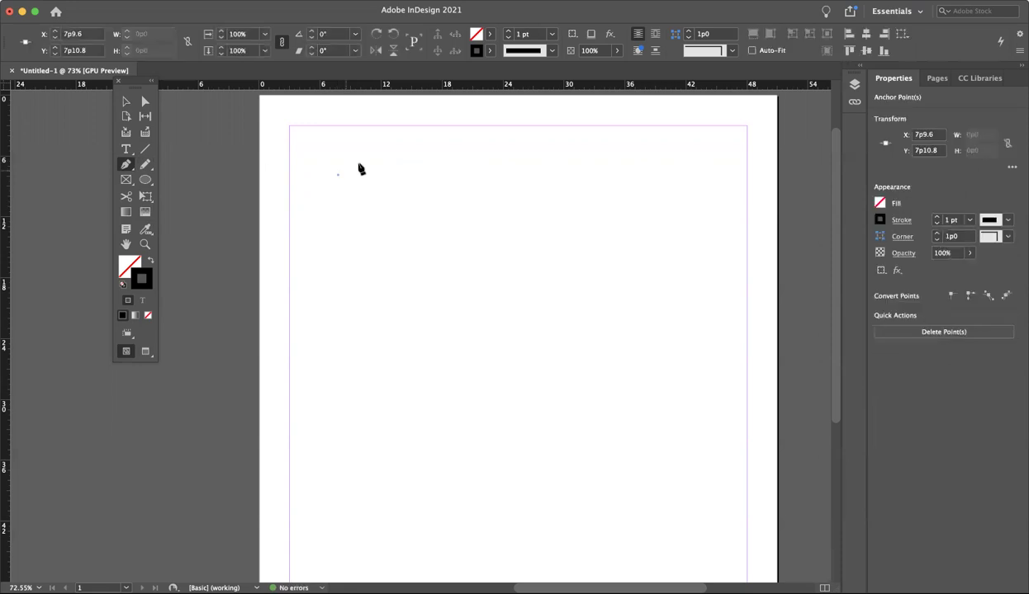
pyautogui.click(529, 131)
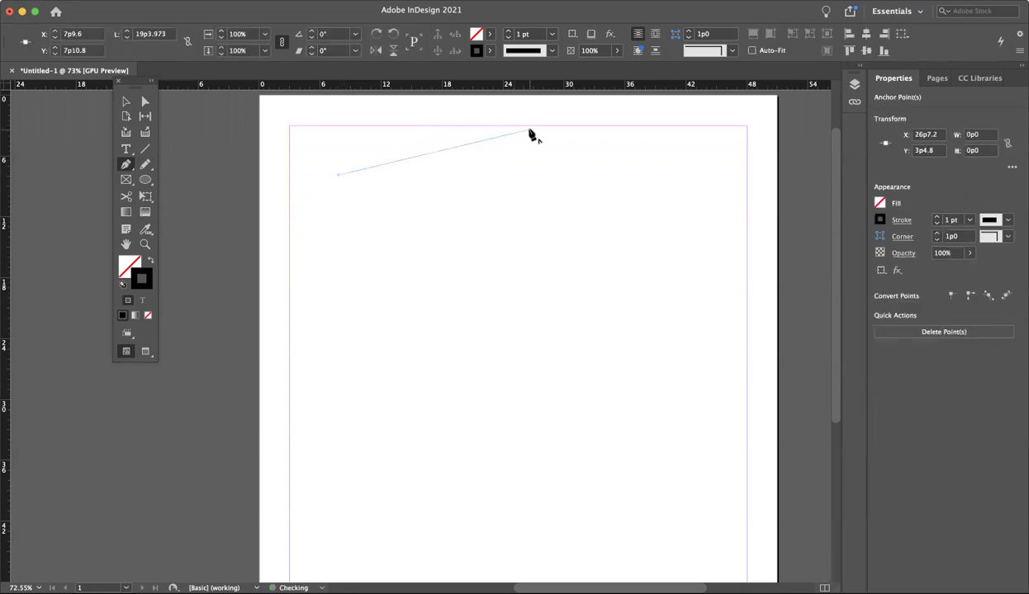
pyautogui.click(685, 202)
pyautogui.click(627, 284)
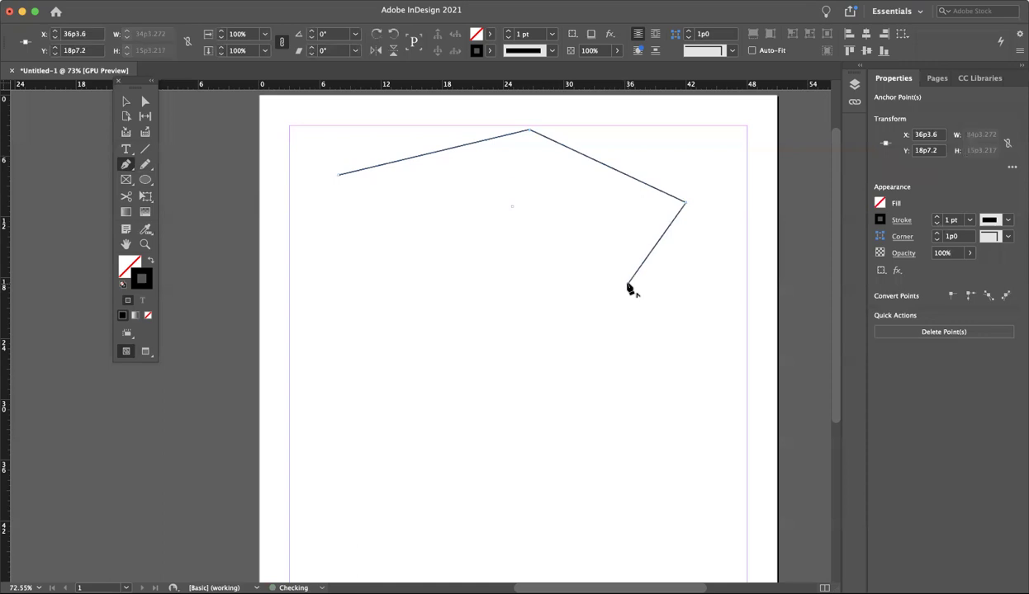
pyautogui.click(535, 376)
# Add the bottom and left notch corners and close the polygon on its starting point.
pyautogui.click(418, 335)
pyautogui.click(439, 278)
pyautogui.click(348, 268)
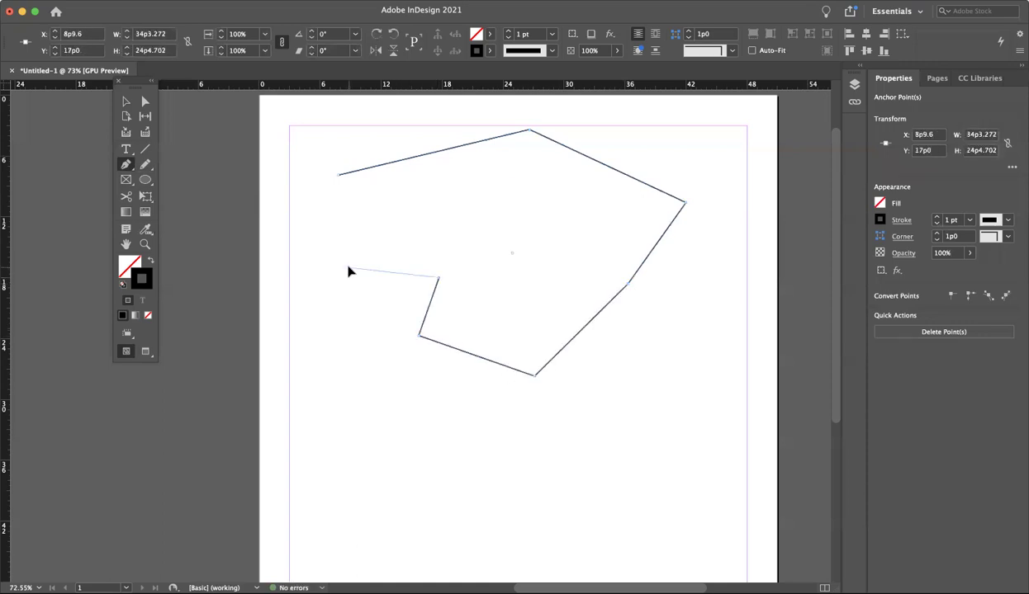
pyautogui.click(352, 229)
pyautogui.click(302, 222)
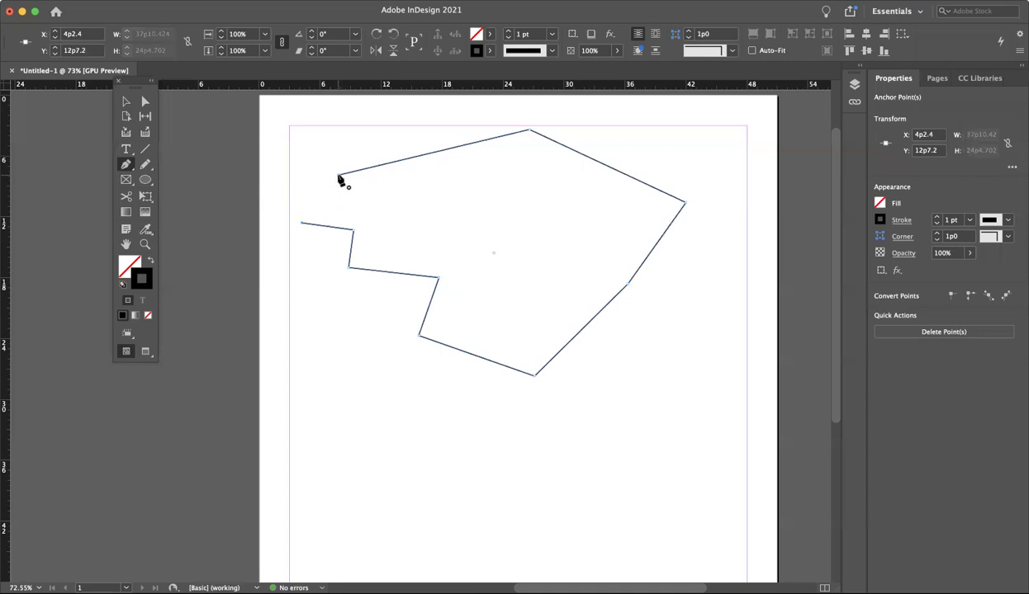
pyautogui.click(337, 178)
# Try a cyan fill on the polygon, then undo it so the shape stays unfilled.
pyautogui.click(488, 35)
pyautogui.click(367, 129)
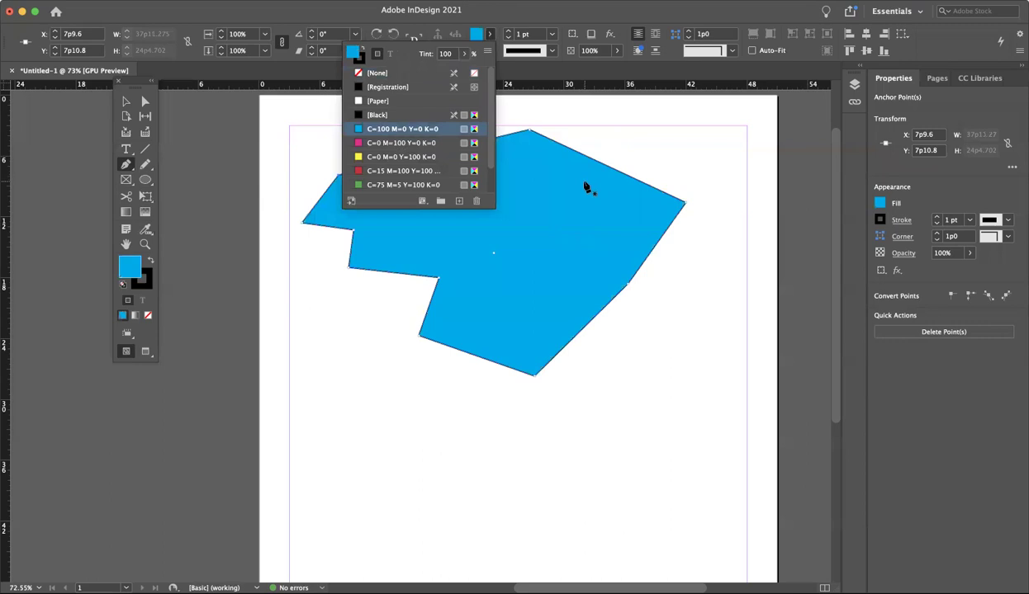
pyautogui.click(600, 139)
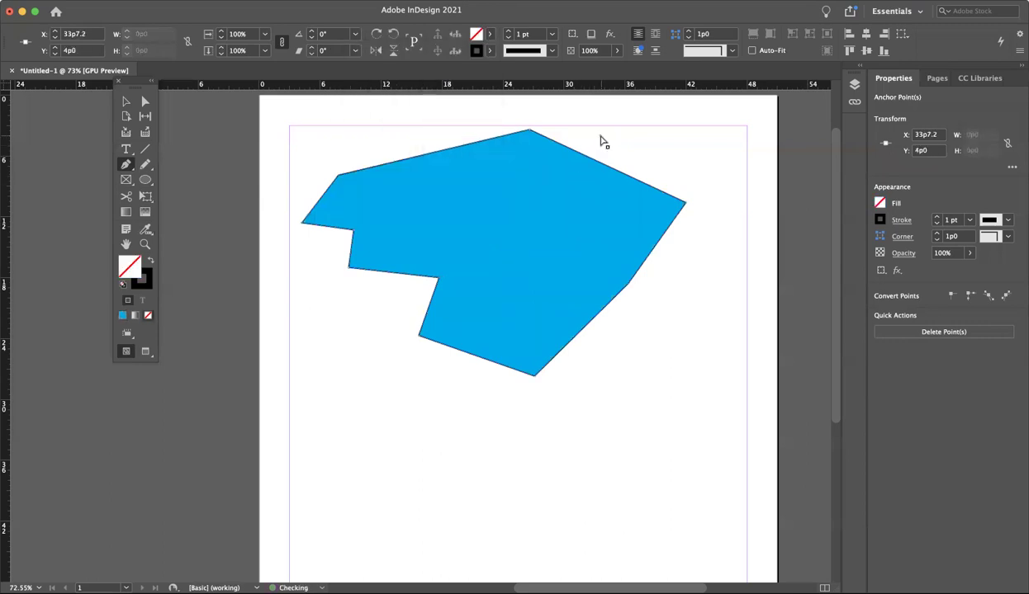
pyautogui.press('super+z')
pyautogui.press('super+z')
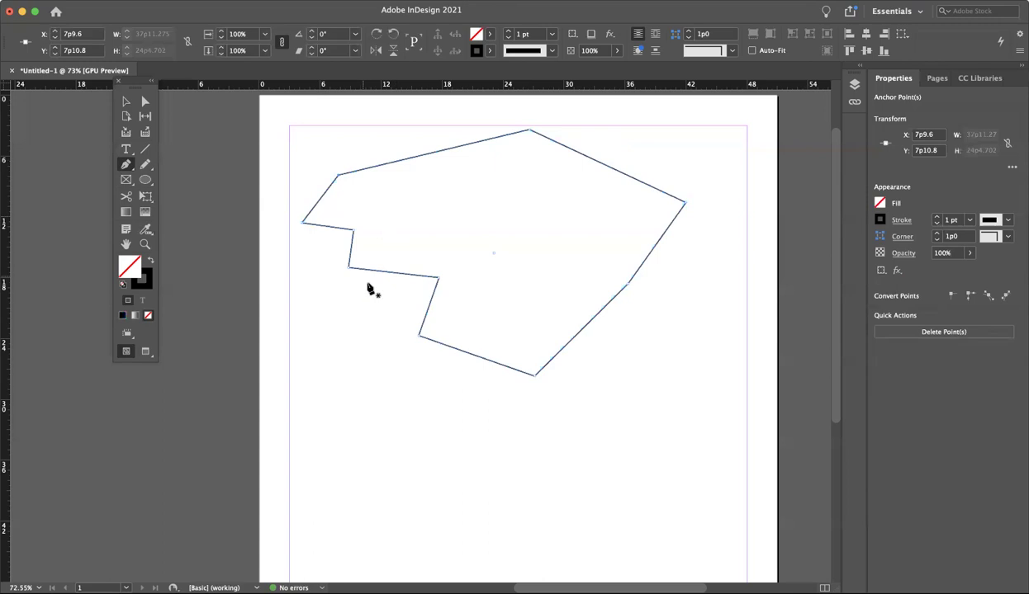
# Below the polygon, draw a loop of smooth pen anchors and close it into a curved blob.
pyautogui.scroll(-5, 394, 403)
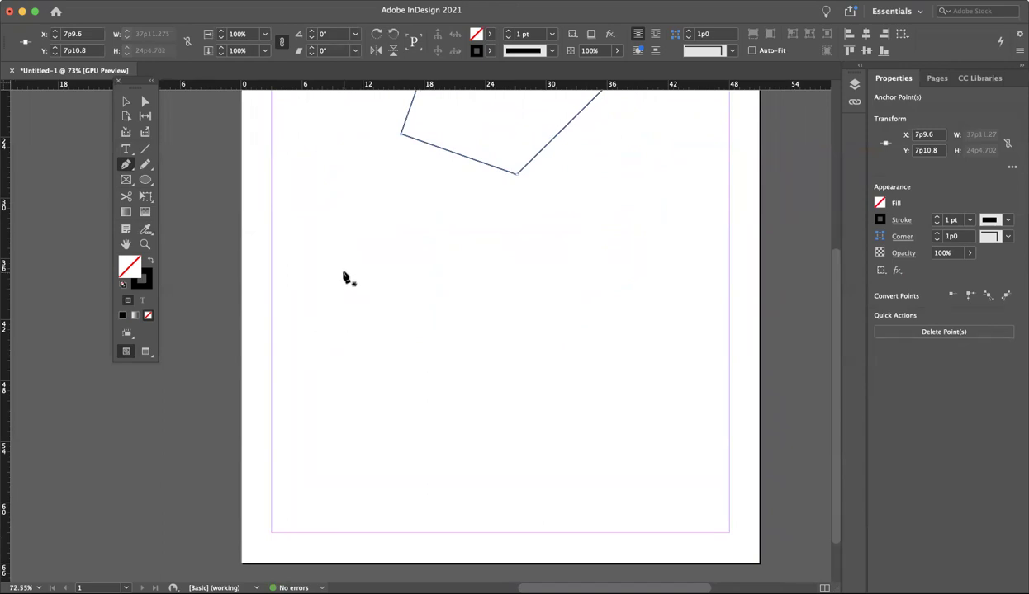
pyautogui.moveTo(344, 273); pyautogui.dragTo(468, 251)
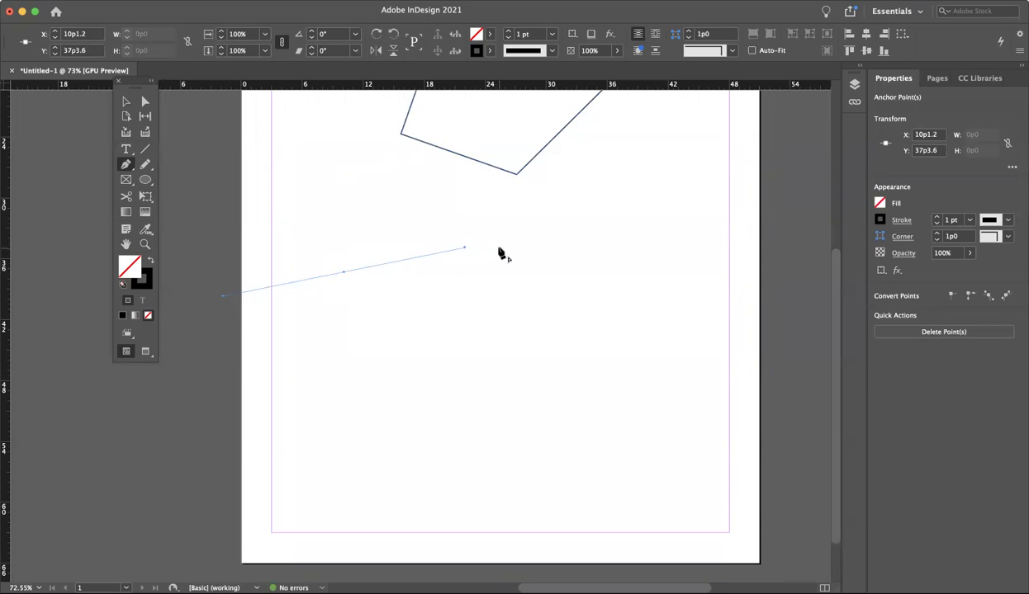
pyautogui.click(583, 281)
pyautogui.moveTo(584, 281); pyautogui.dragTo(659, 324)
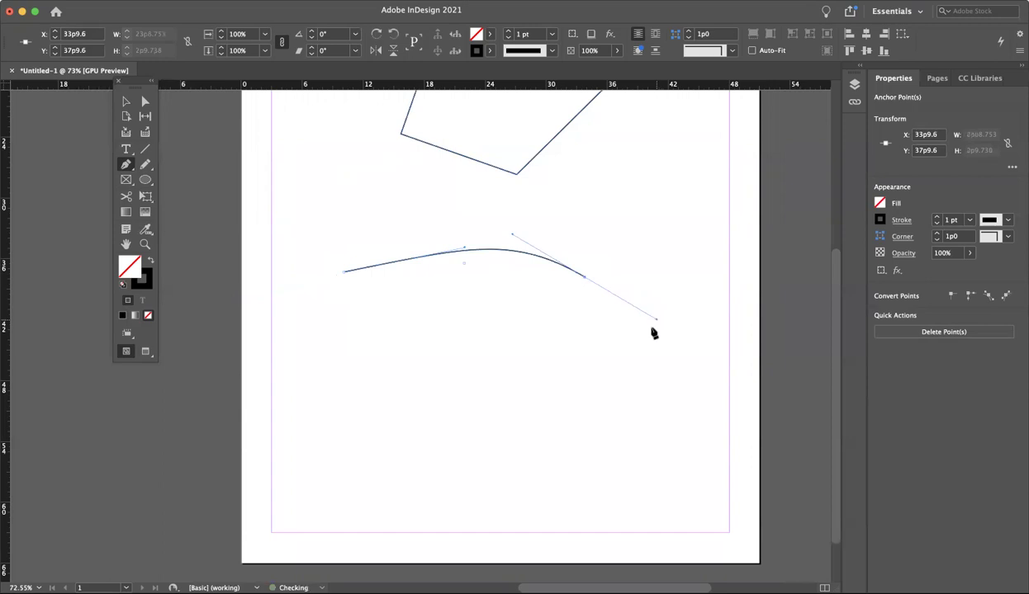
pyautogui.moveTo(602, 386); pyautogui.dragTo(570, 408)
pyautogui.moveTo(515, 430); pyautogui.dragTo(475, 445)
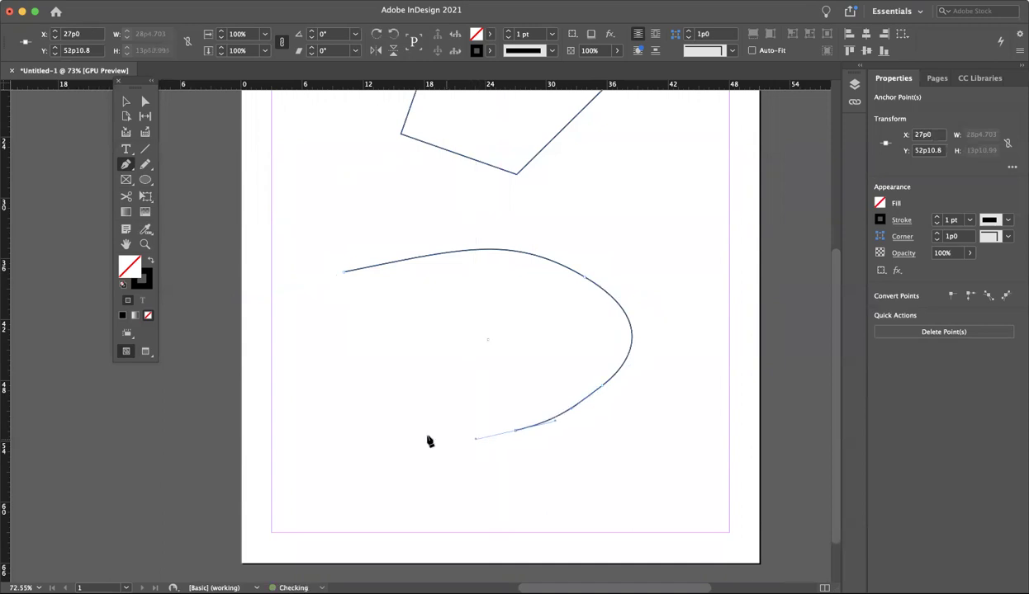
pyautogui.moveTo(382, 432); pyautogui.dragTo(299, 336)
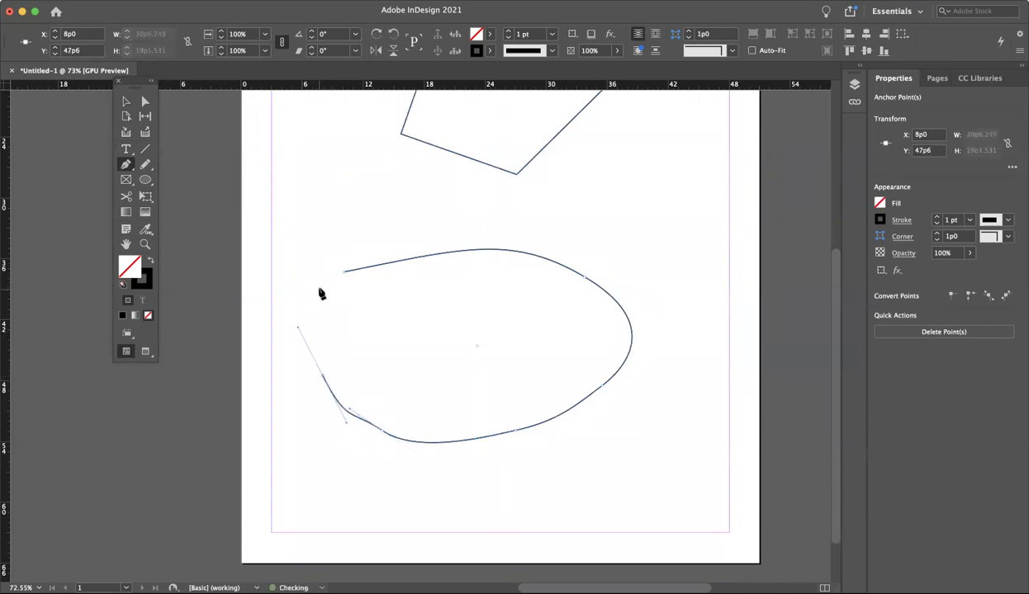
pyautogui.moveTo(321, 291); pyautogui.dragTo(340, 275)
pyautogui.click(344, 278)
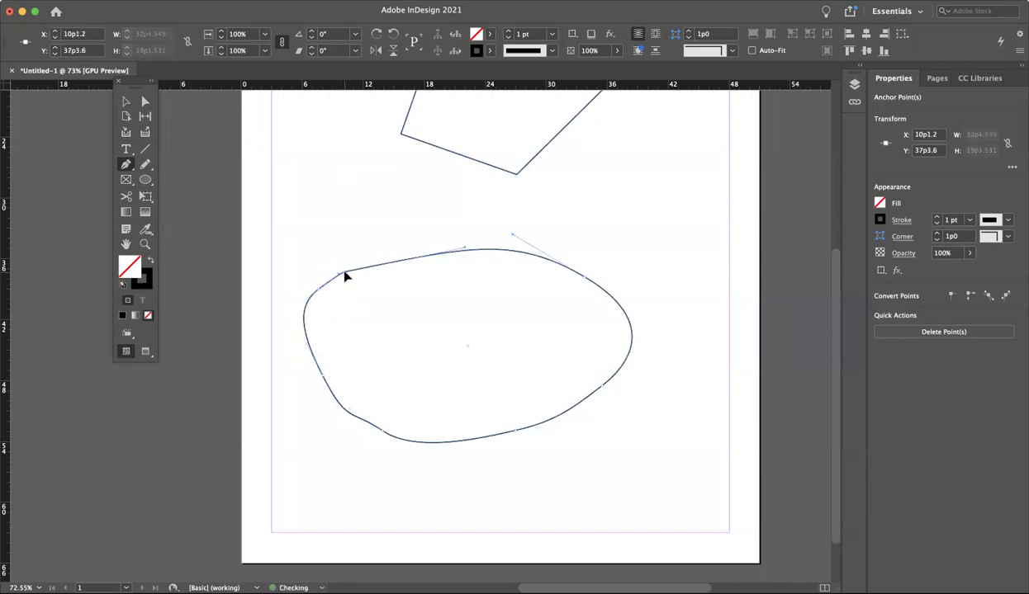
# Use Direct Selection to adjust the blob's top, right, left and bottom anchors and handles into a rounder outline.
pyautogui.click(143, 102)
pyautogui.moveTo(512, 238)
pyautogui.mouseDown()
pyautogui.moveTo(510, 248)
pyautogui.moveTo(544, 200)
pyautogui.moveTo(586, 200)
pyautogui.moveTo(528, 219)
pyautogui.moveTo(528, 232)
pyautogui.moveTo(579, 273)
pyautogui.moveTo(486, 221)
pyautogui.moveTo(515, 233)
pyautogui.mouseUp()
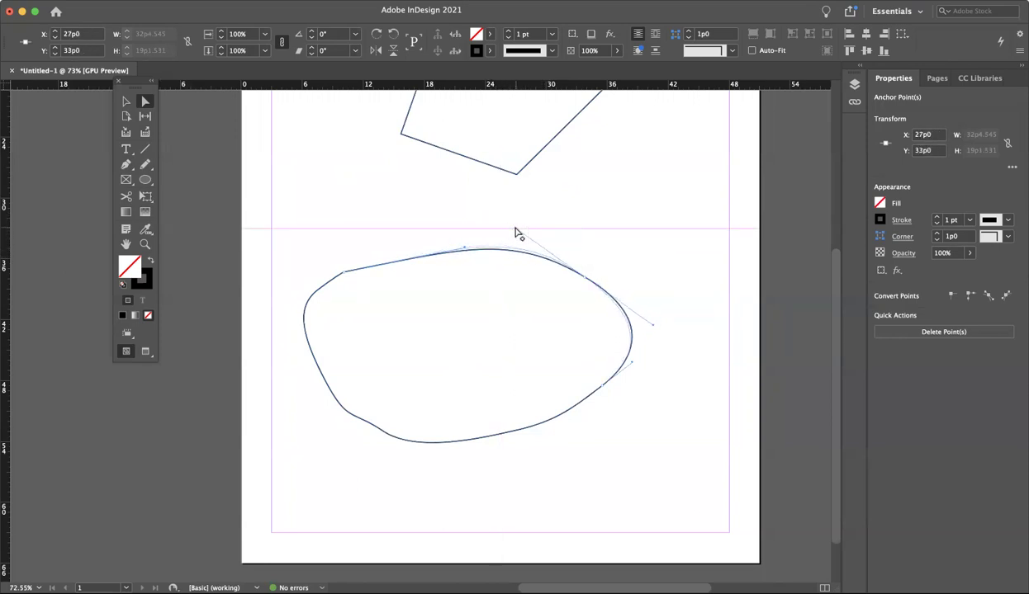
pyautogui.moveTo(652, 326); pyautogui.dragTo(623, 331)
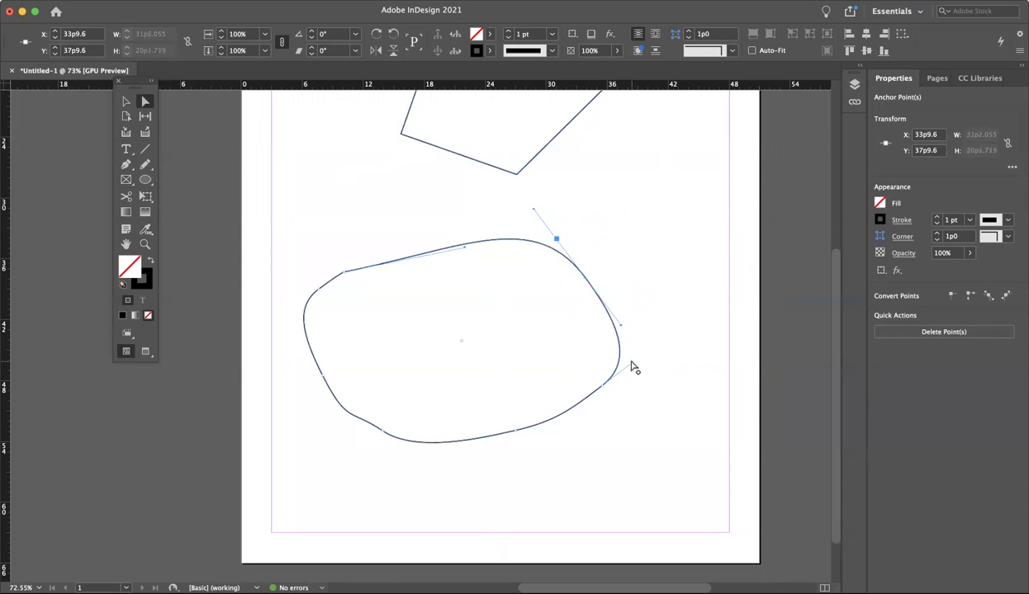
pyautogui.moveTo(620, 361); pyautogui.dragTo(617, 365)
pyautogui.click(346, 270)
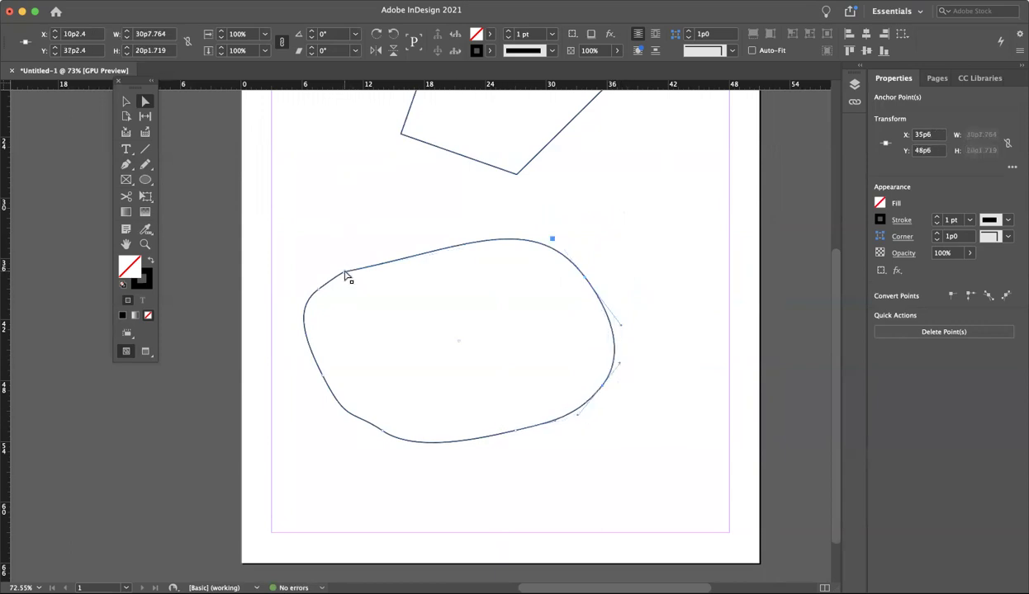
pyautogui.moveTo(339, 274)
pyautogui.mouseDown()
pyautogui.moveTo(309, 287)
pyautogui.moveTo(348, 262)
pyautogui.moveTo(333, 277)
pyautogui.mouseUp()
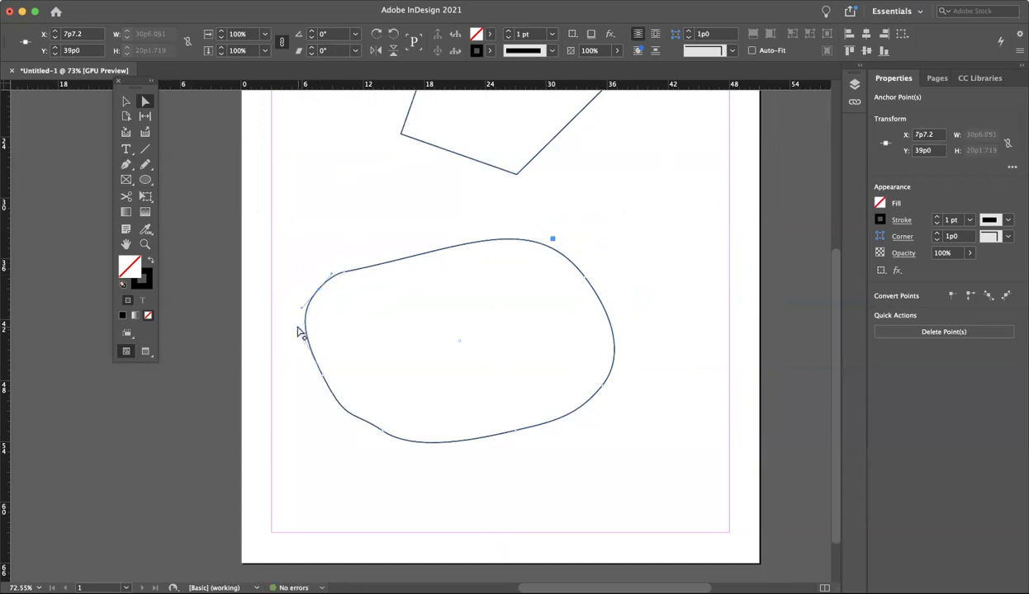
pyautogui.moveTo(299, 333); pyautogui.dragTo(312, 344)
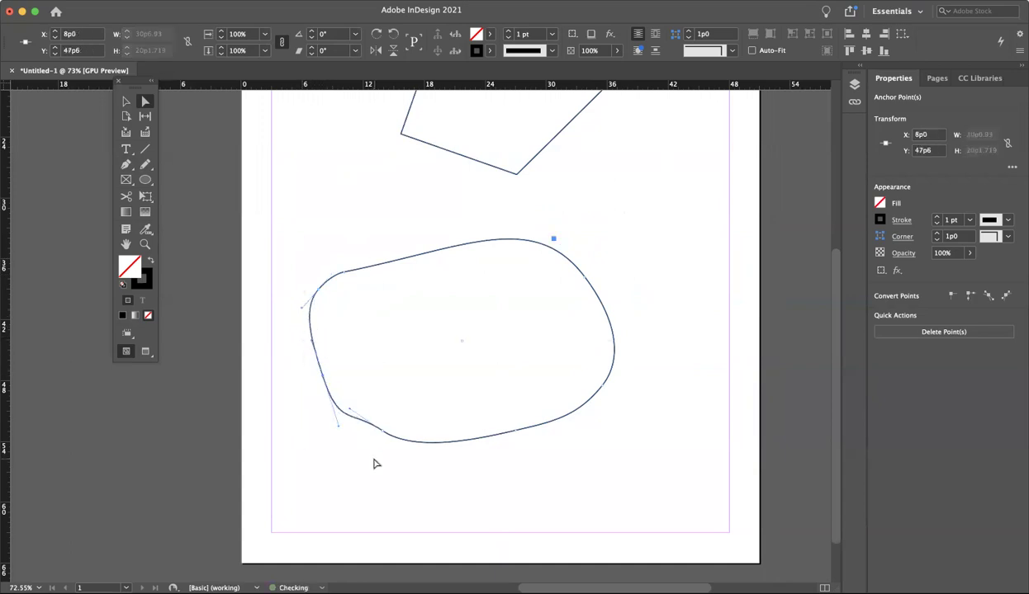
pyautogui.moveTo(349, 414)
pyautogui.mouseDown()
pyautogui.moveTo(340, 422)
pyautogui.moveTo(359, 415)
pyautogui.mouseUp()
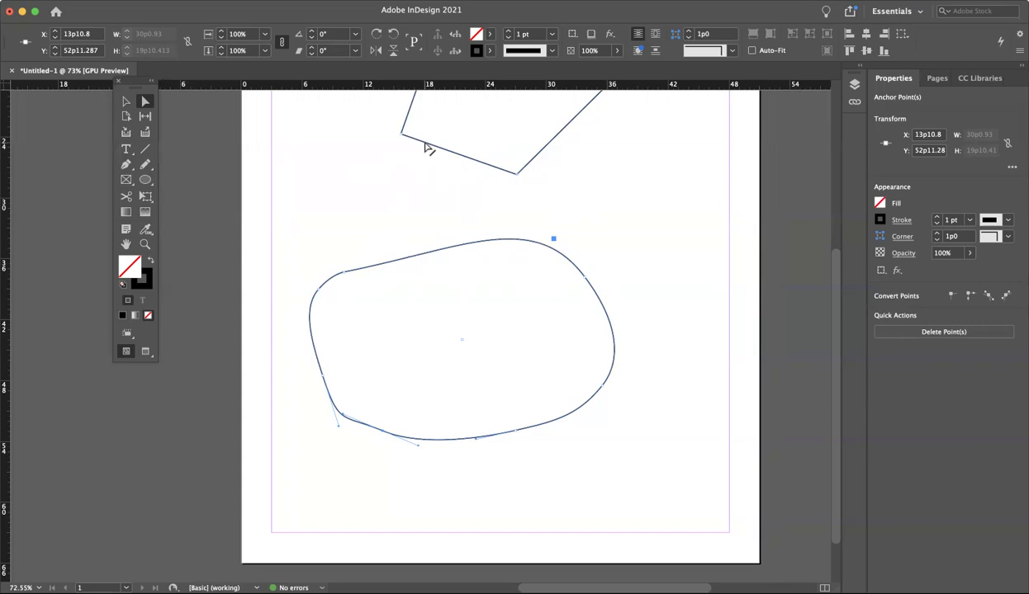
# Delete the curved blob and one edge of the polygon.
pyautogui.press('Delete')
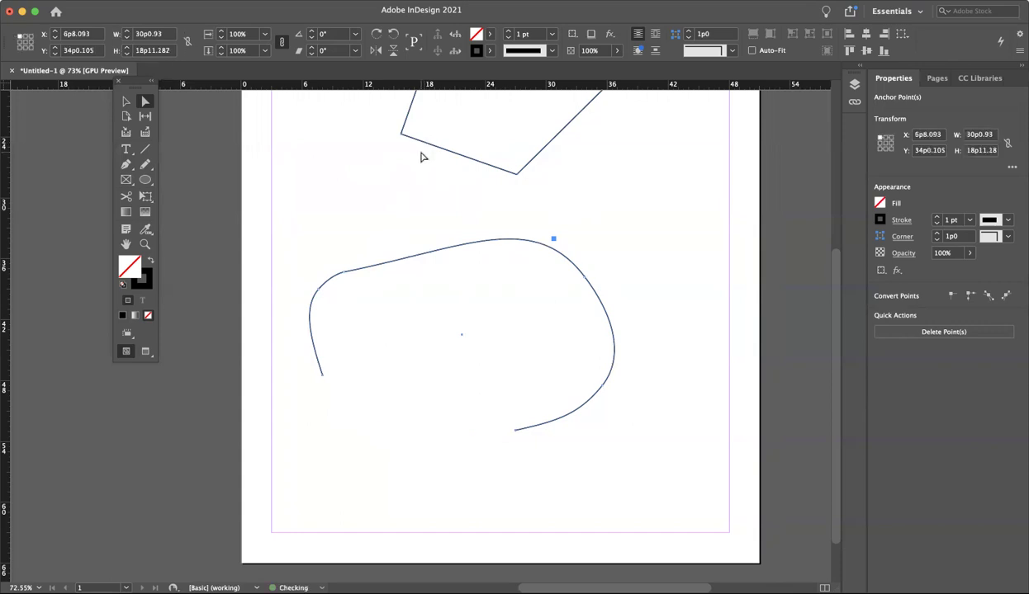
pyautogui.press('Delete')
pyautogui.click(438, 154)
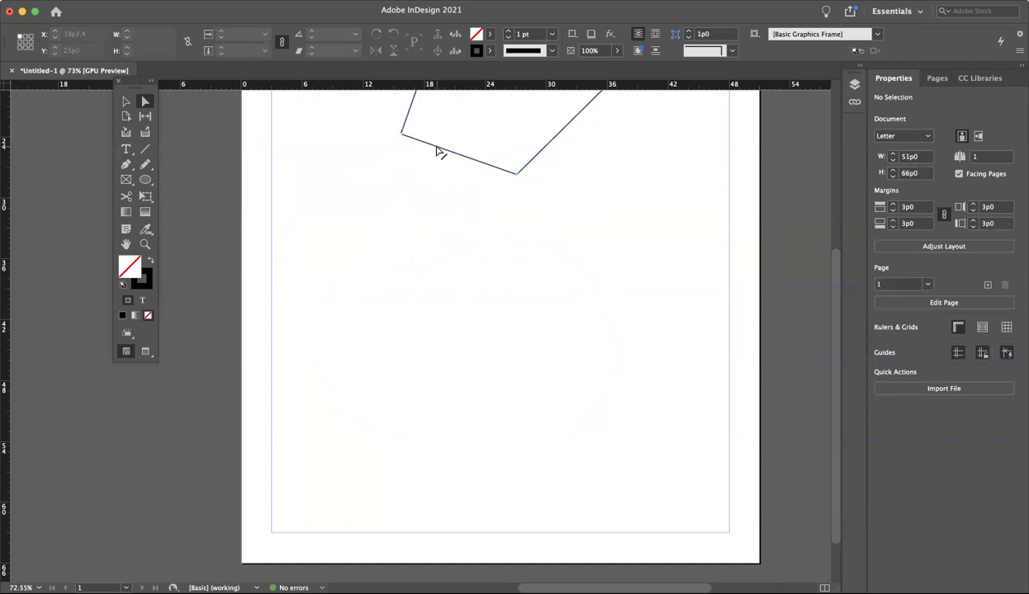
pyautogui.press('Delete')
# Undo repeatedly with Cmd+Z until no drawn paths remain on the page.
pyautogui.scroll(5, 439, 153)
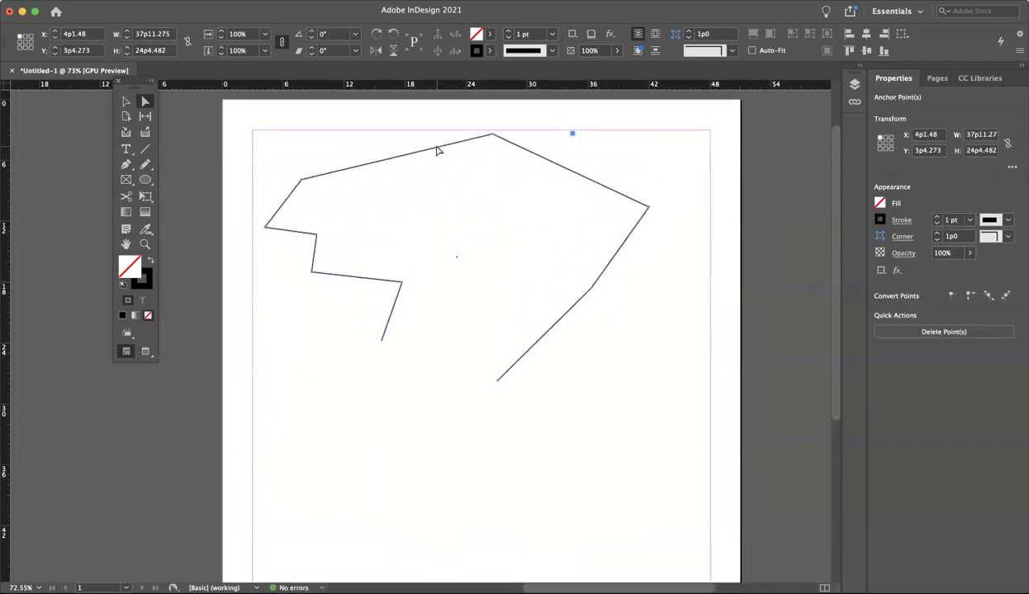
pyautogui.press('super+z')
pyautogui.press('super+z')
pyautogui.press('super+z')
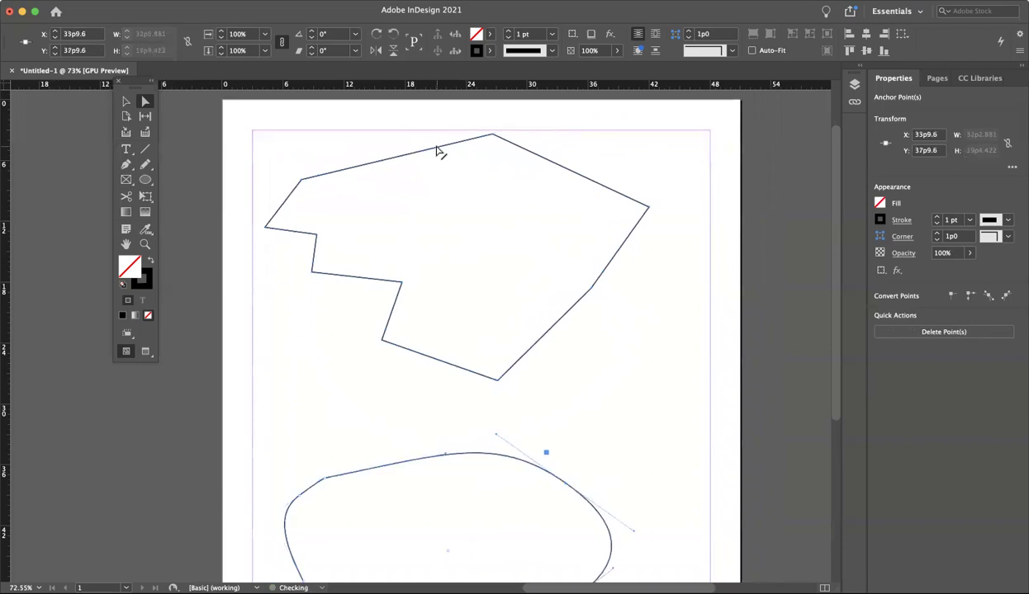
pyautogui.press('super+z')
pyautogui.press('super+z')
pyautogui.press('super+z')
pyautogui.press('super+z')
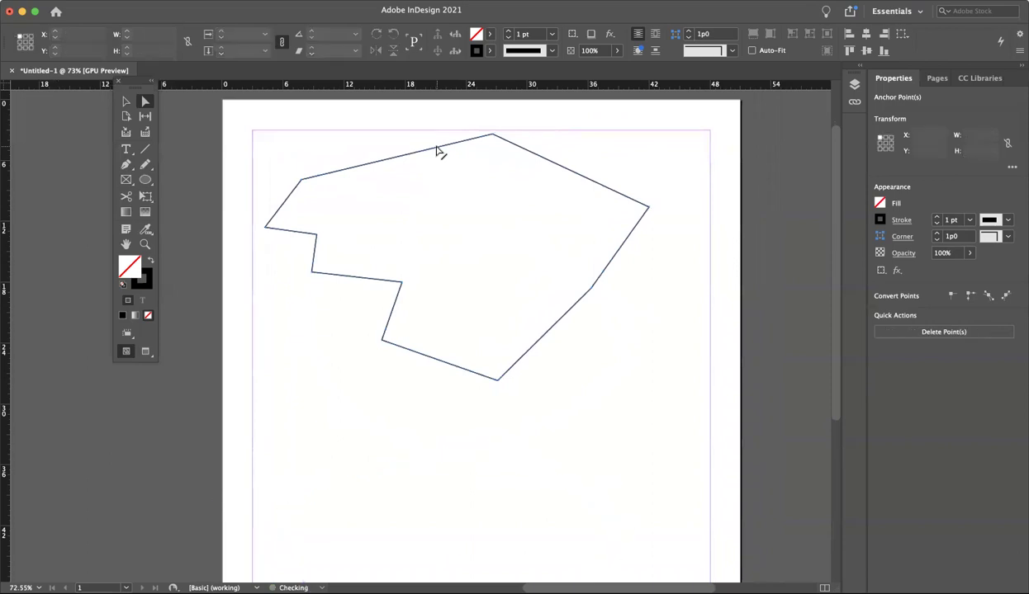
pyautogui.press('super+z')
pyautogui.press('super+z')
pyautogui.press('super+z')
pyautogui.press('super+z')
pyautogui.press('super+z')
pyautogui.press('super+z')
pyautogui.press('super+z')
pyautogui.press('super+z')
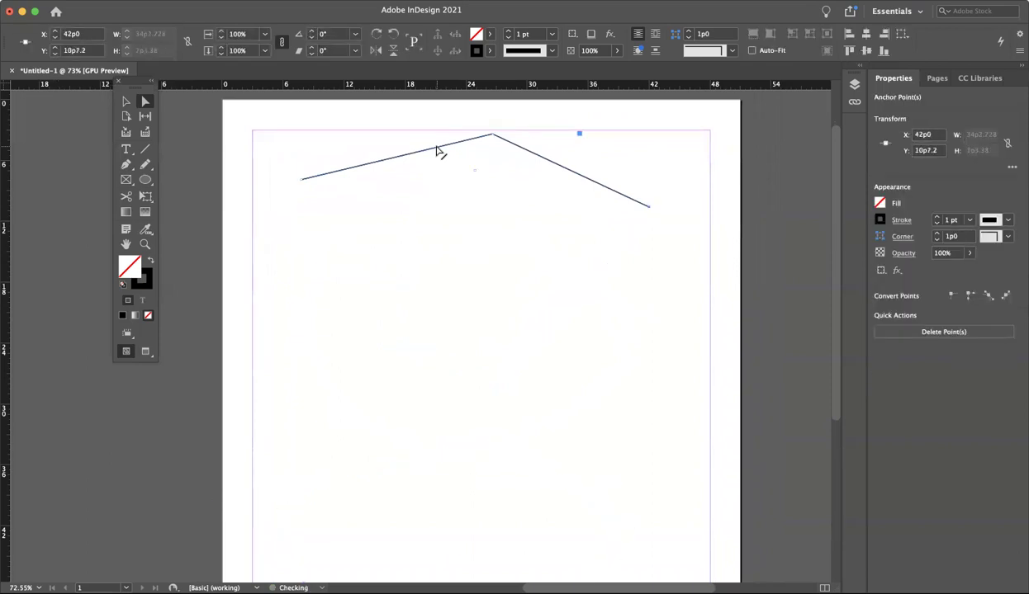
pyautogui.press('super+z')
pyautogui.press('super+z')
pyautogui.press('super+z')
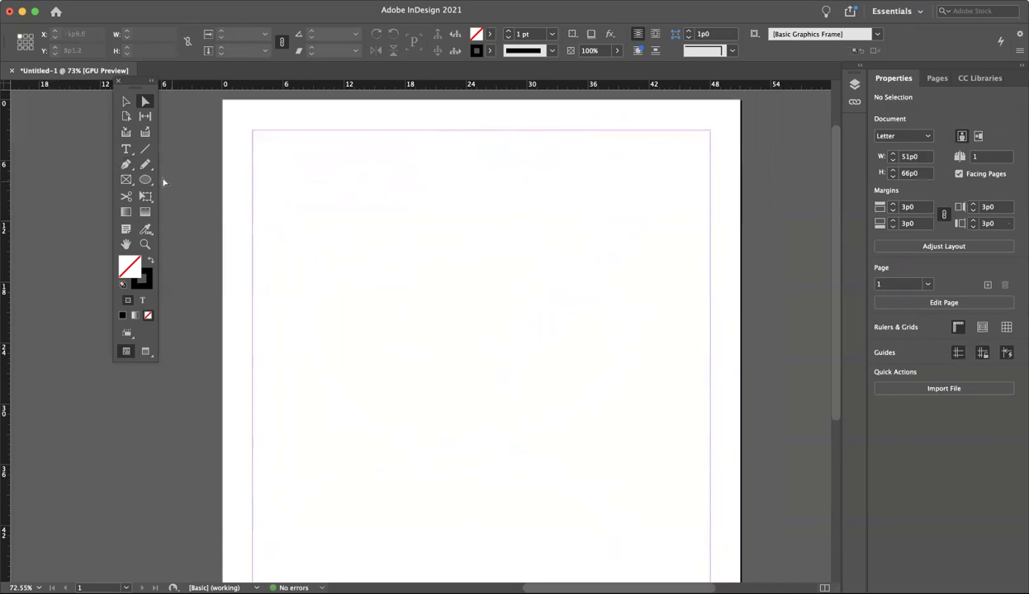
# Draw a square near the top-left with the Rectangle Tool and give it a 2 pt stroke.
pyautogui.moveTo(145, 180); pyautogui.dragTo(207, 194)
pyautogui.moveTo(365, 279); pyautogui.dragTo(442, 362)
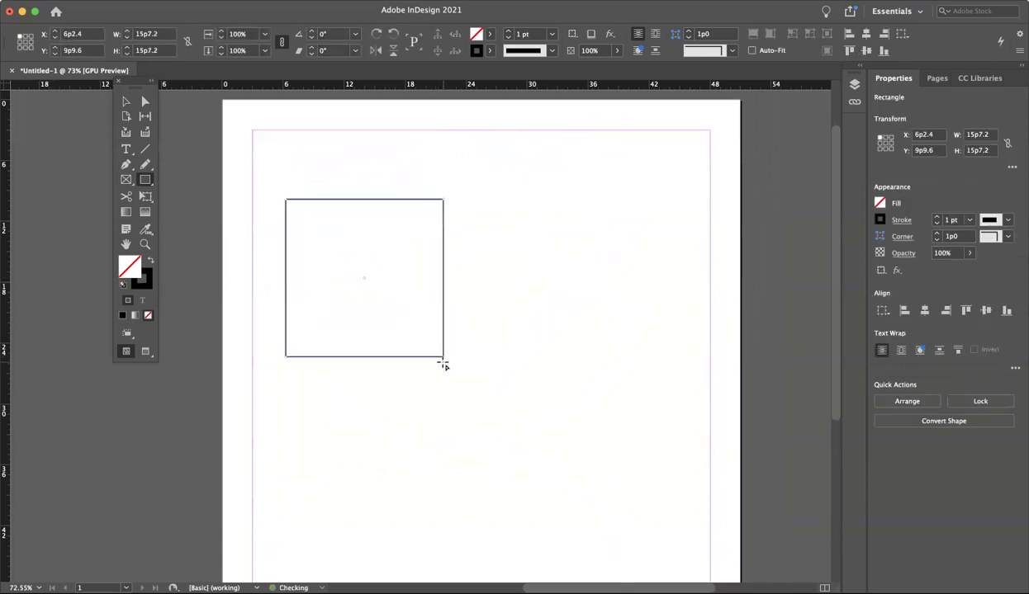
pyautogui.click(507, 32)
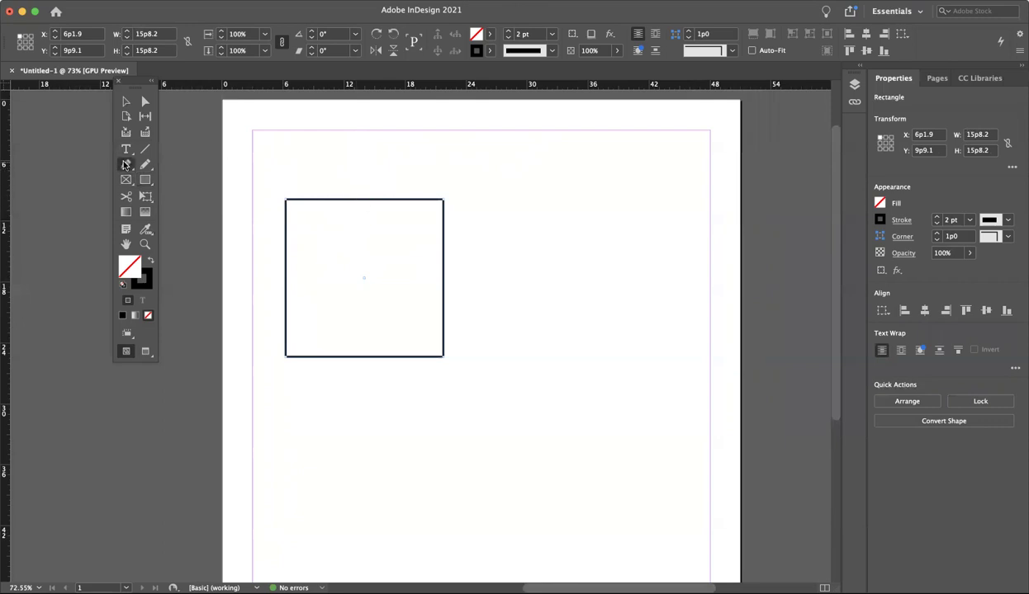
pyautogui.moveTo(126, 164); pyautogui.dragTo(153, 183)
# Add an anchor mid-way along the square's top edge and drag it up into a roof peak.
pyautogui.click(361, 201)
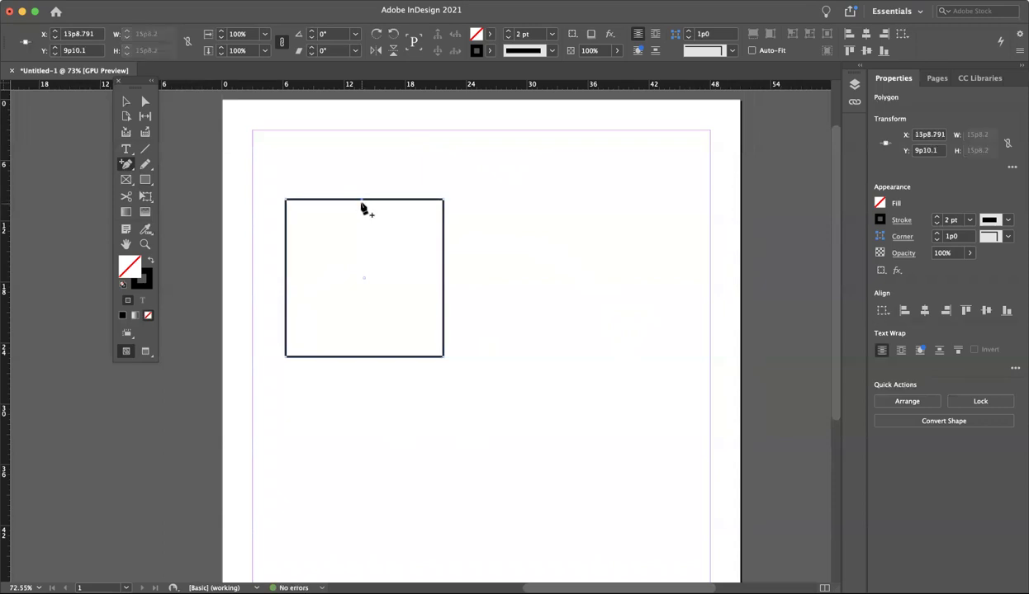
pyautogui.scroll(3, 362, 202)
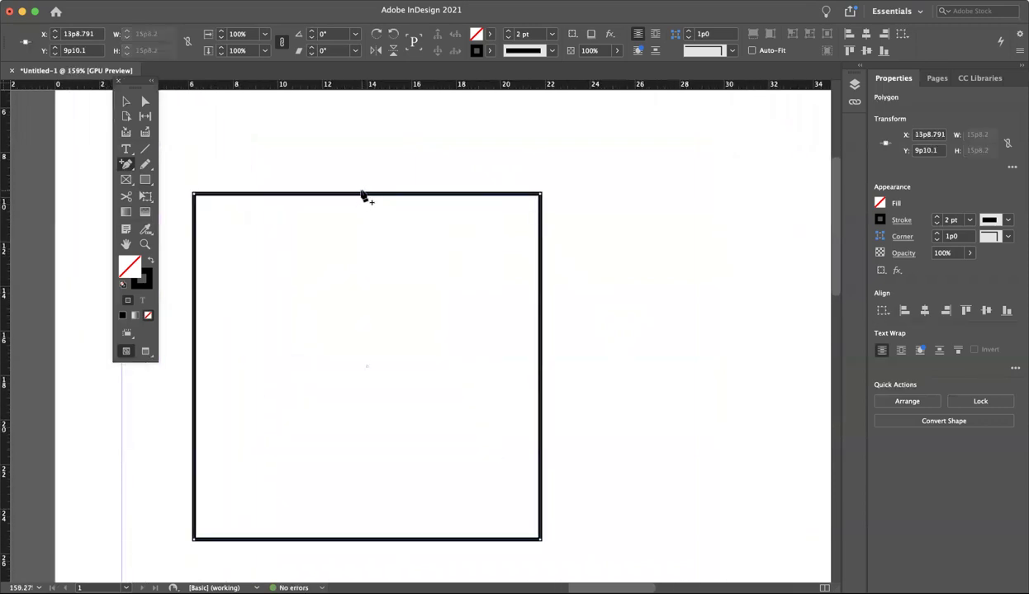
pyautogui.click(145, 102)
pyautogui.click(352, 156)
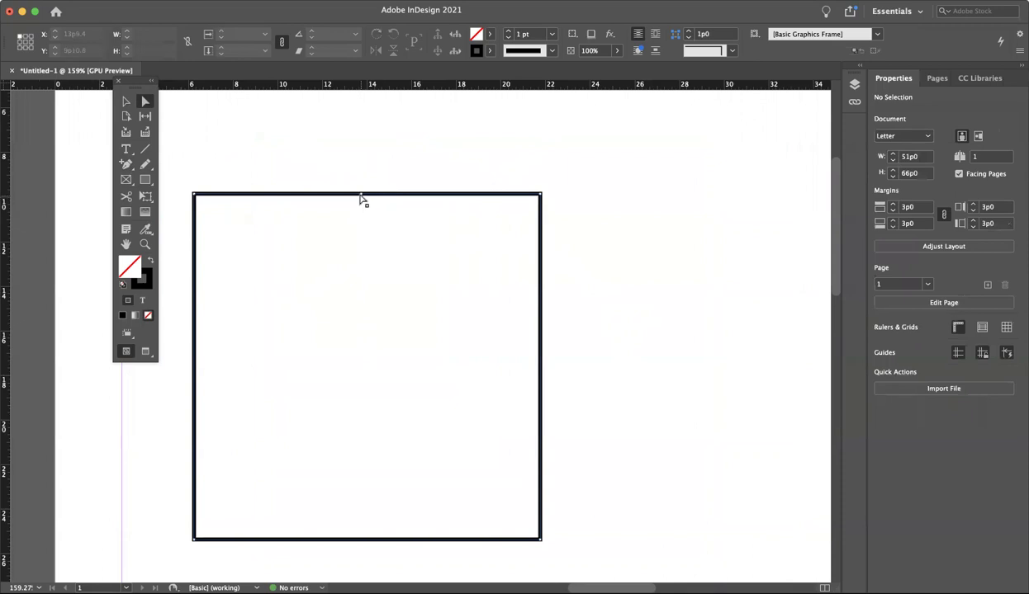
pyautogui.moveTo(362, 198); pyautogui.dragTo(364, 127)
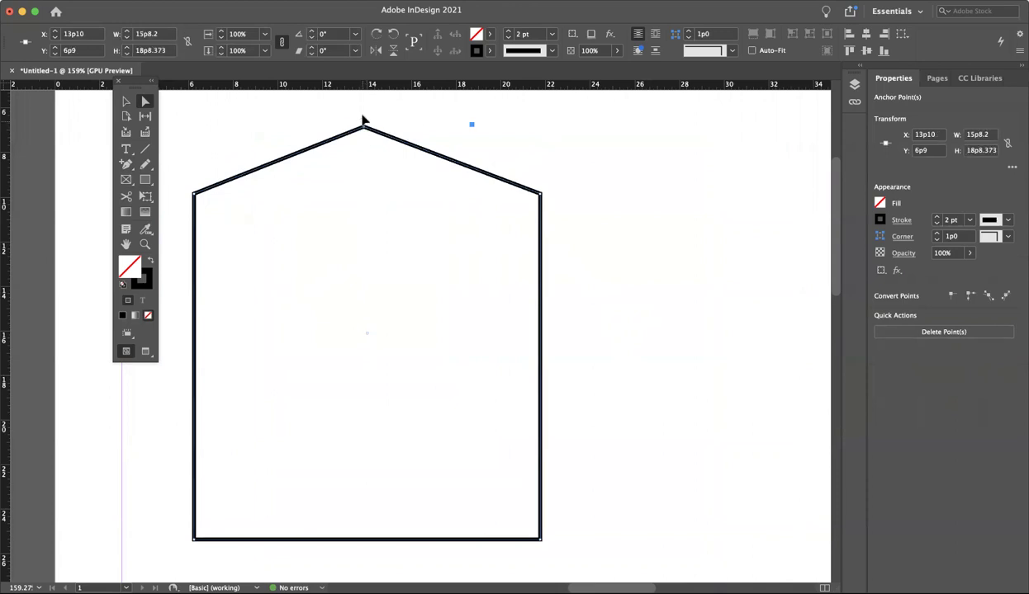
pyautogui.moveTo(364, 130); pyautogui.dragTo(364, 106)
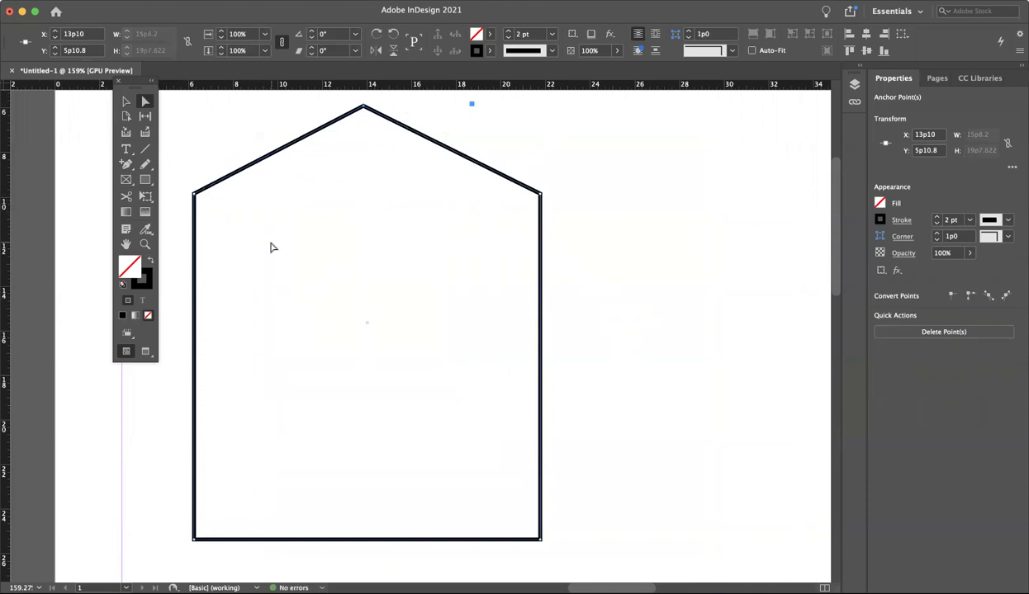
pyautogui.scroll(-3, 272, 248)
pyautogui.scroll(-1, 273, 248)
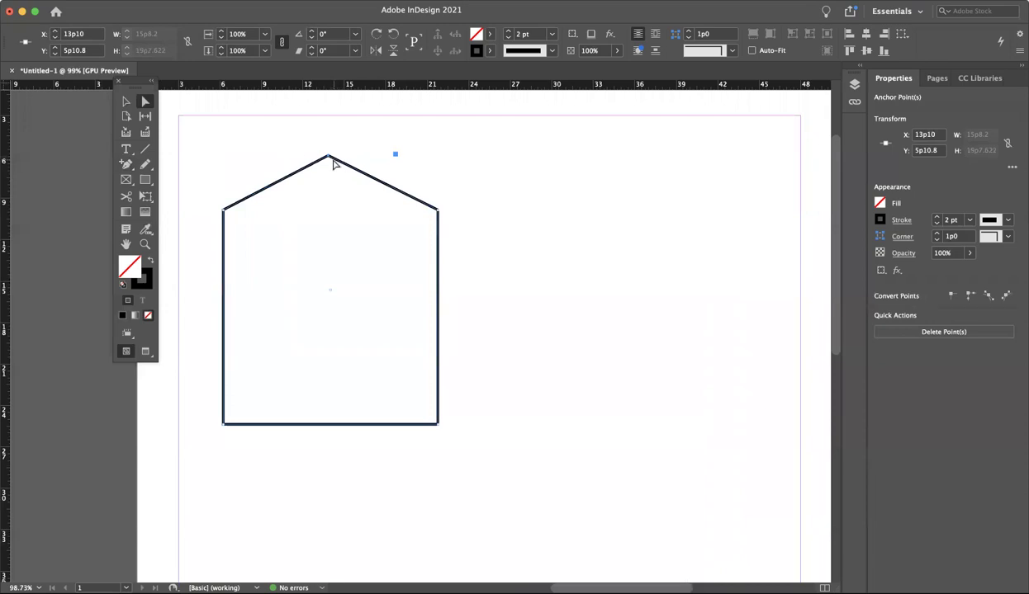
# Delete the roof peak and the square's upper-right corner with the Delete Anchor Point Tool.
pyautogui.press('p')
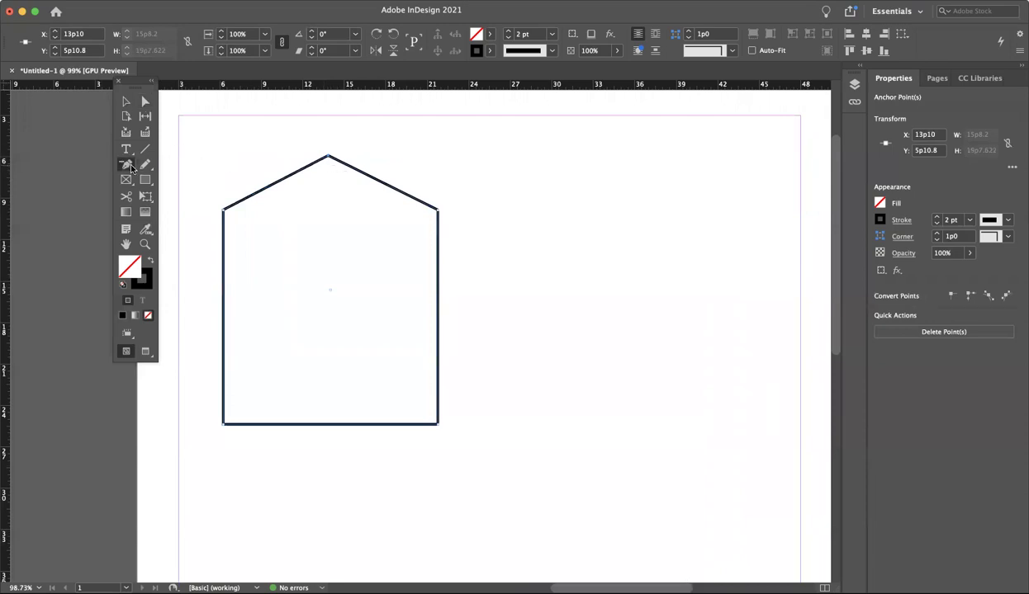
pyautogui.click(130, 167)
pyautogui.click(128, 167)
pyautogui.click(327, 158)
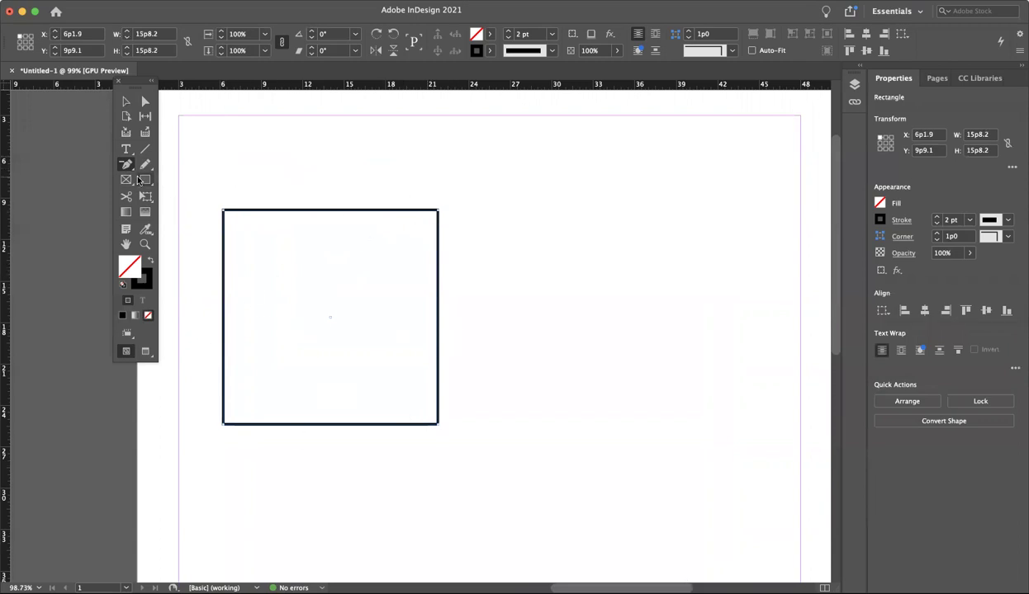
pyautogui.click(437, 212)
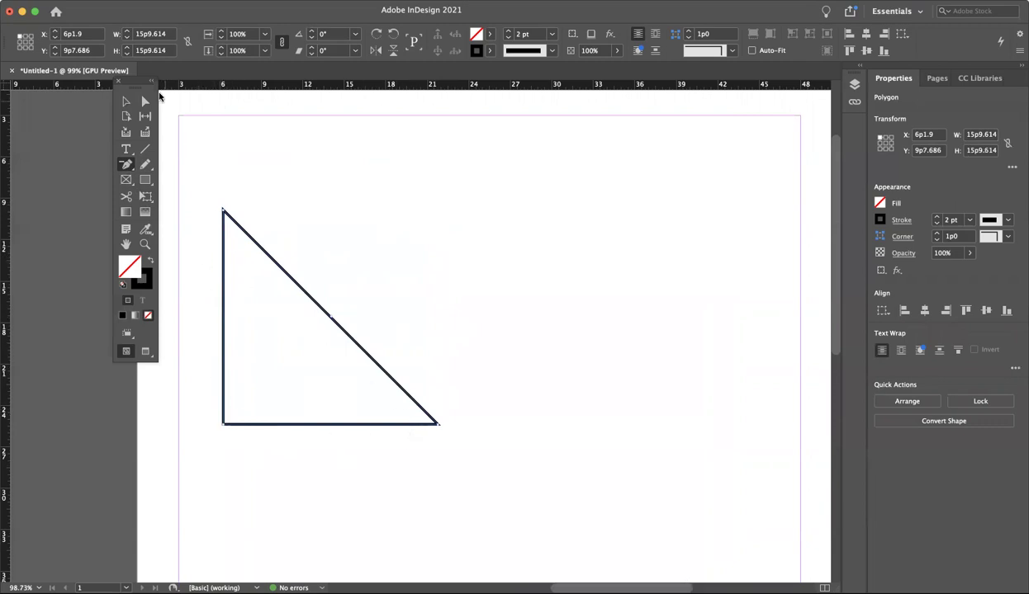
# Drag the remaining top vertex right to sit above the base's centre, forming an equilateral triangle.
pyautogui.click(145, 102)
pyautogui.click(252, 193)
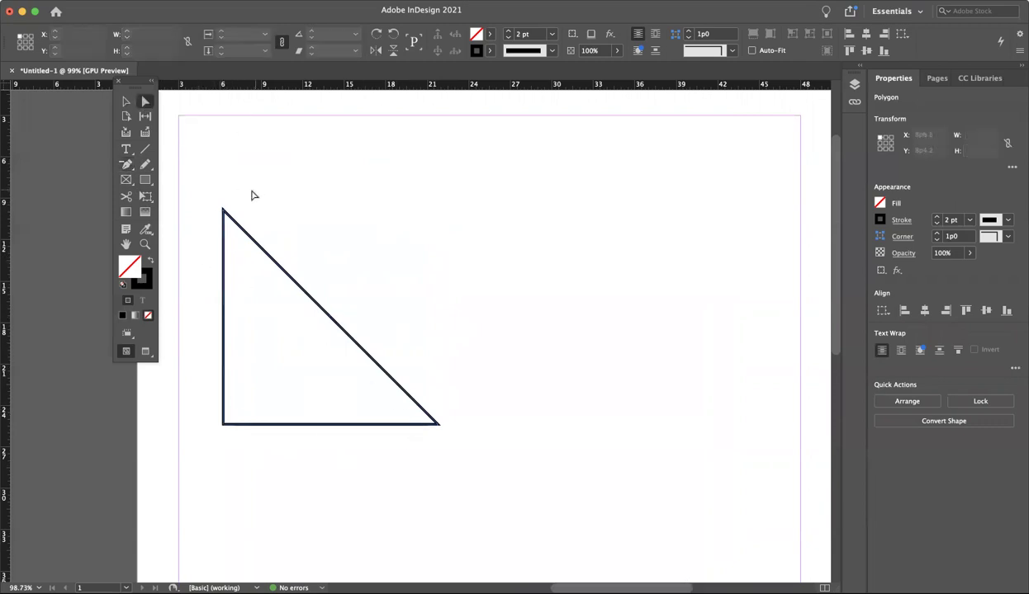
pyautogui.moveTo(224, 212); pyautogui.dragTo(331, 253)
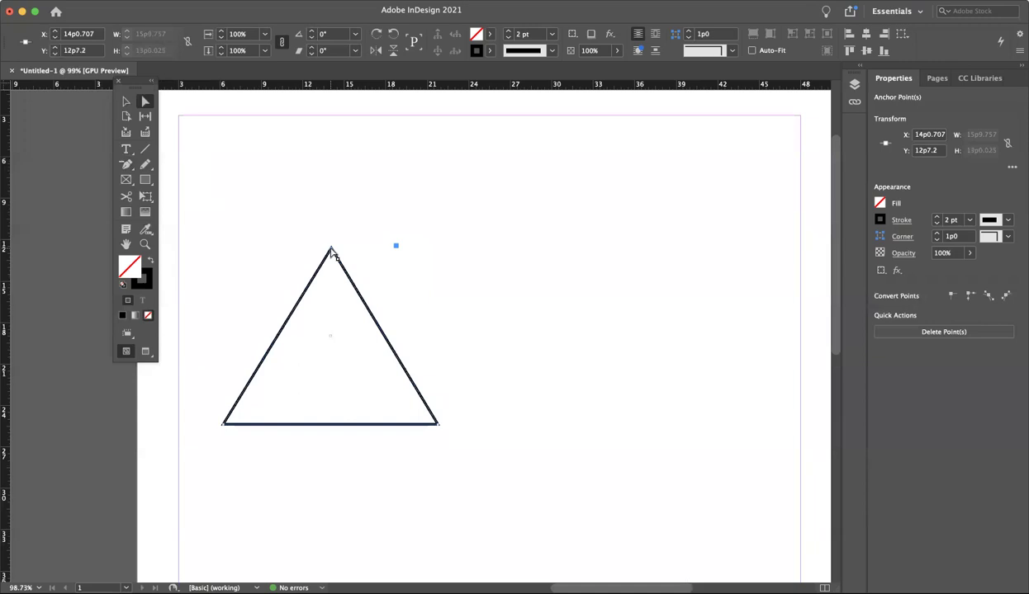
pyautogui.click(324, 200)
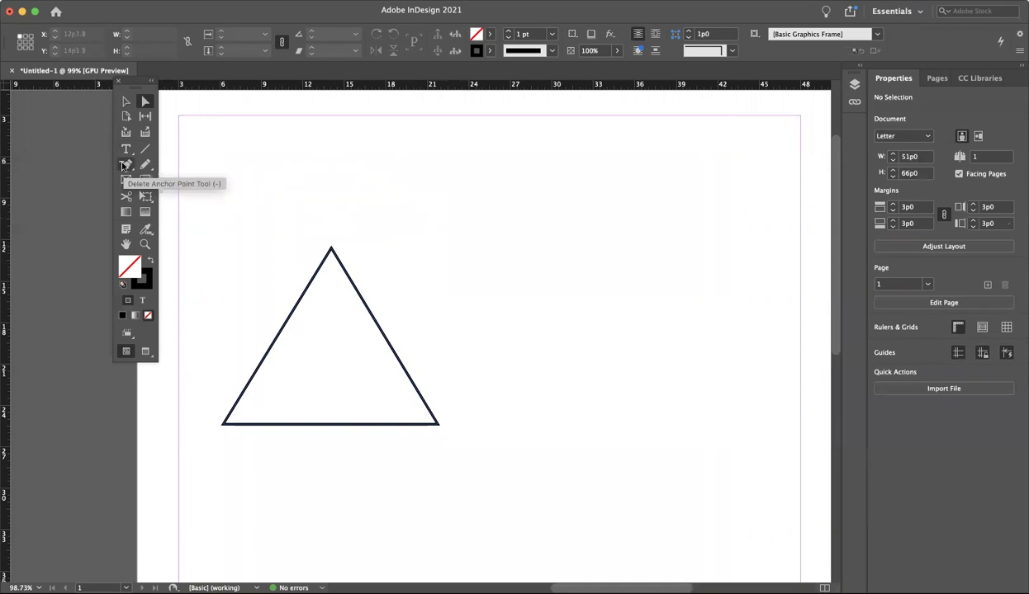
# Lower the triangle's top point slightly with the Direct Selection Tool.
pyautogui.click(123, 166)
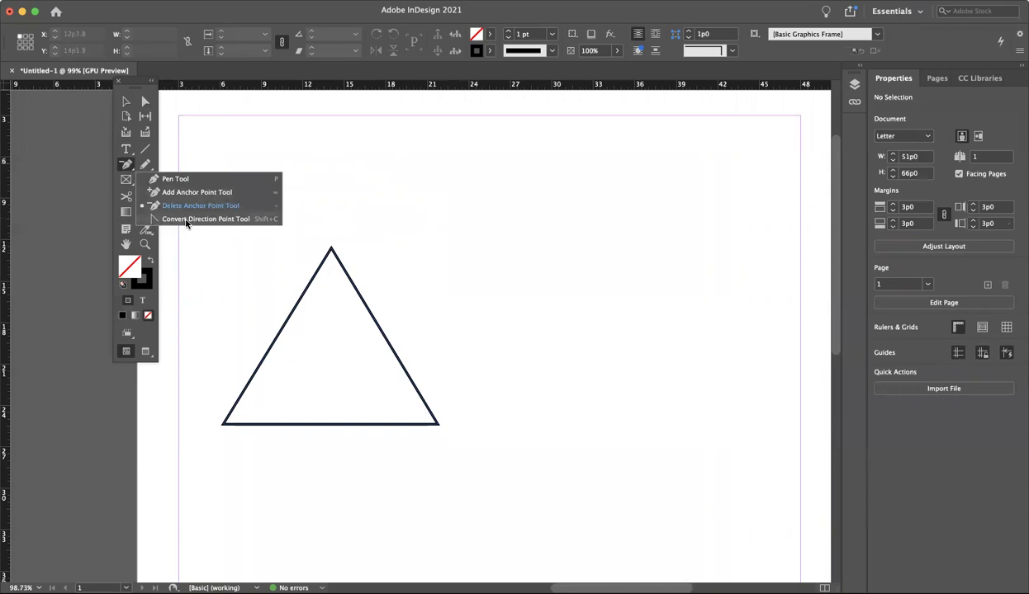
pyautogui.click(176, 220)
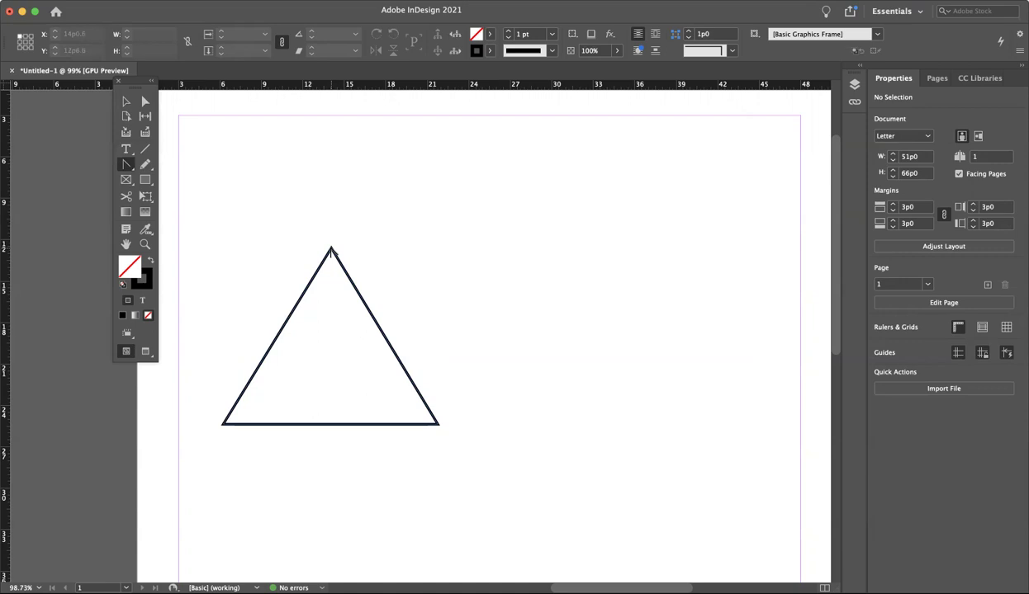
pyautogui.click(330, 251)
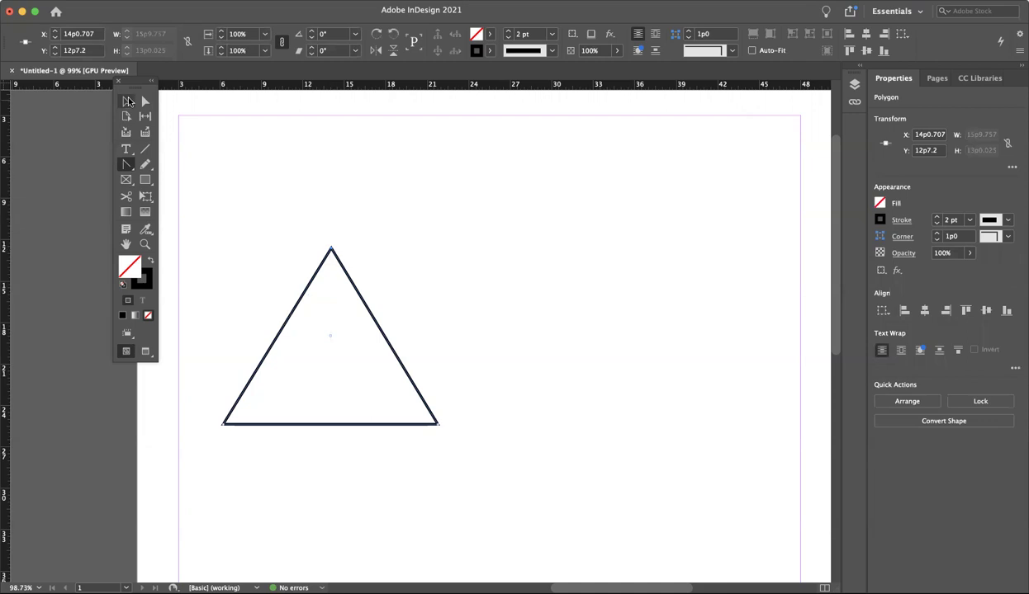
pyautogui.click(145, 101)
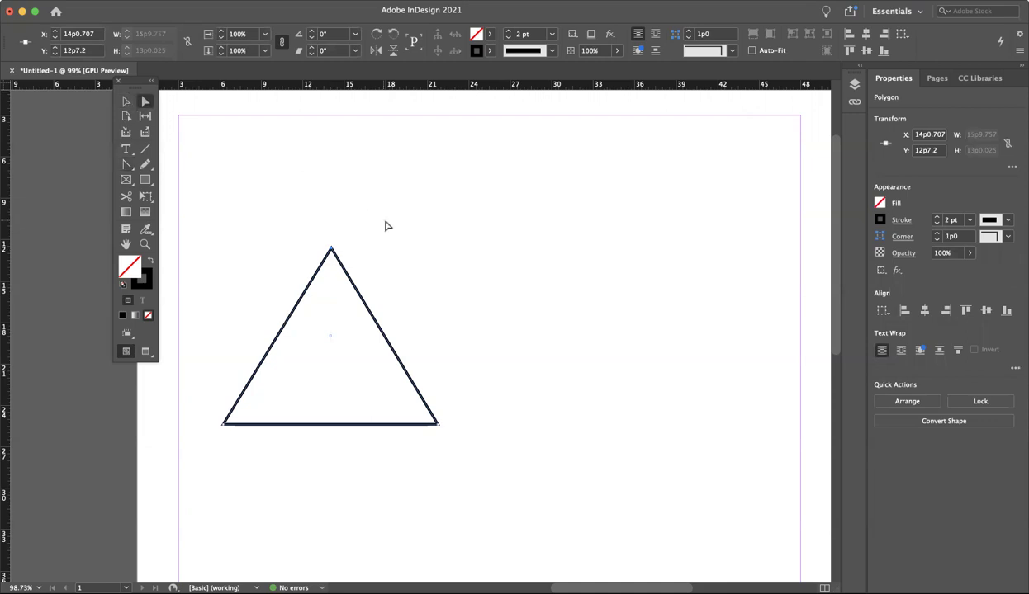
pyautogui.click(333, 247)
pyautogui.moveTo(332, 248); pyautogui.dragTo(330, 270)
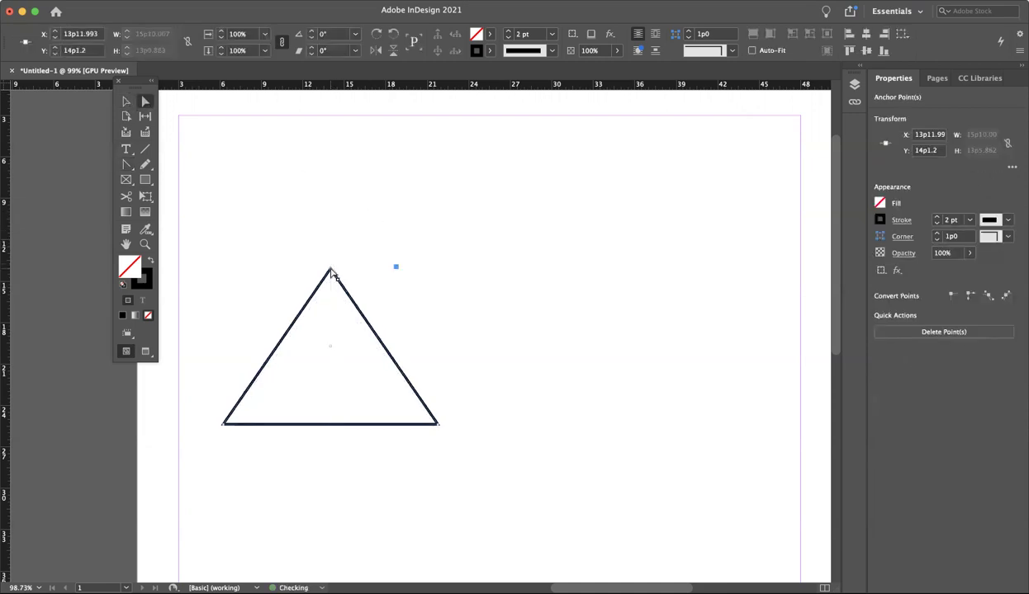
# Round the apex into a smooth arch, then convert it back to a sharp corner.
pyautogui.moveTo(125, 162); pyautogui.dragTo(189, 187)
pyautogui.moveTo(330, 273); pyautogui.dragTo(269, 269)
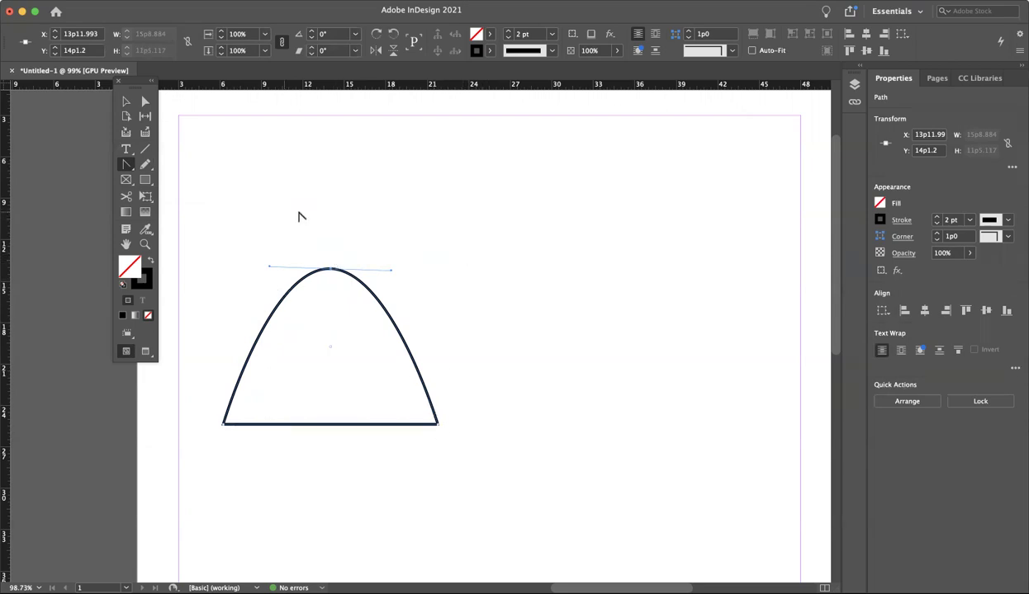
pyautogui.click(126, 101)
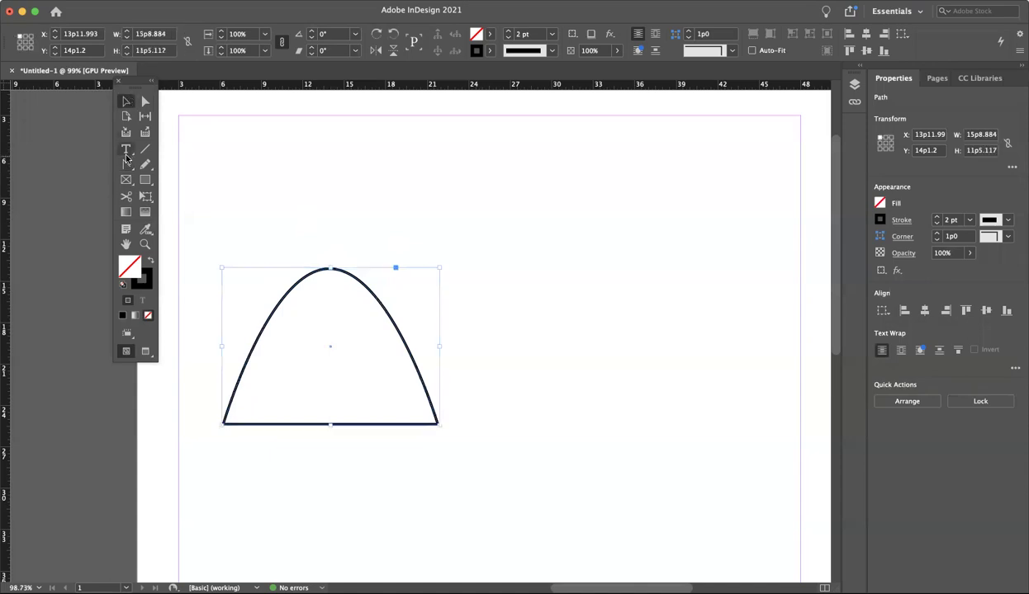
pyautogui.click(329, 271)
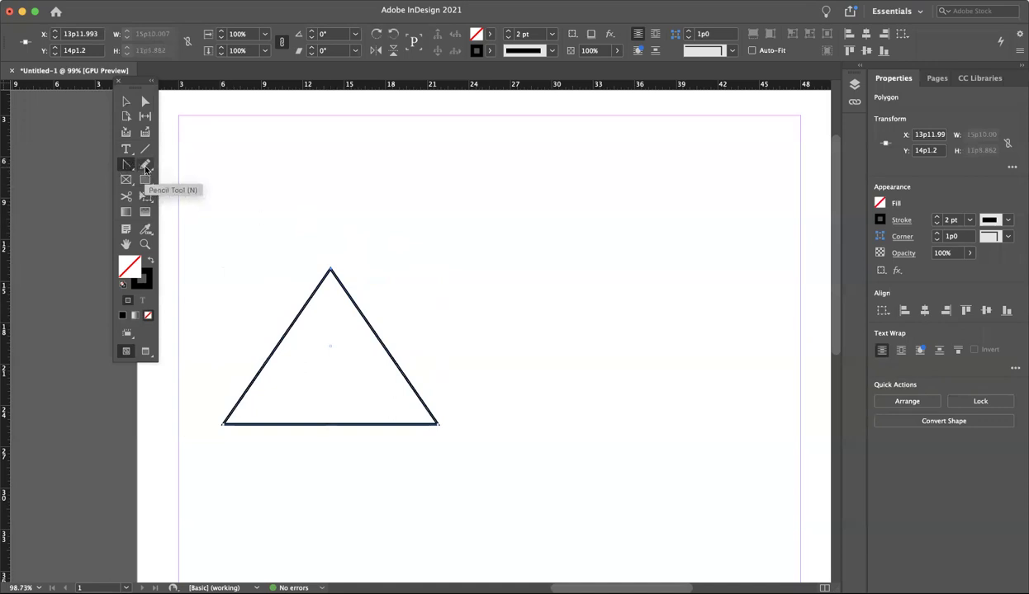
# Write a cursive name freehand with the Pencil Tool across the page right of the triangle.
pyautogui.click(145, 166)
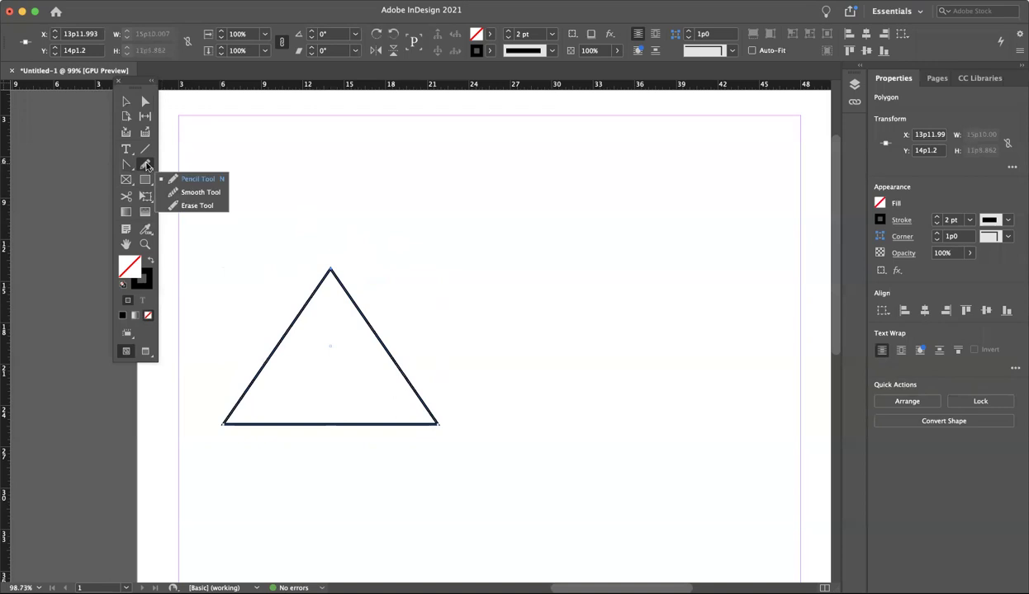
pyautogui.click(185, 179)
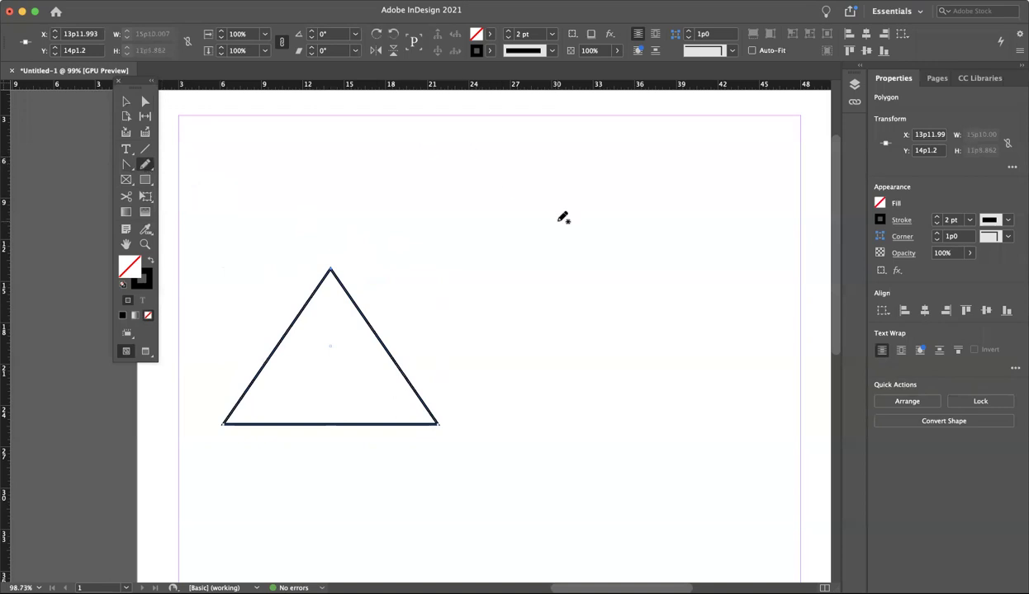
pyautogui.moveTo(370, 140)
pyautogui.mouseDown()
pyautogui.moveTo(455, 159)
pyautogui.moveTo(425, 188)
pyautogui.moveTo(444, 199)
pyautogui.moveTo(411, 291)
pyautogui.moveTo(527, 274)
pyautogui.moveTo(555, 223)
pyautogui.moveTo(581, 257)
pyautogui.moveTo(639, 174)
pyautogui.moveTo(641, 232)
pyautogui.moveTo(764, 247)
pyautogui.moveTo(780, 302)
pyautogui.moveTo(826, 320)
pyautogui.mouseUp()
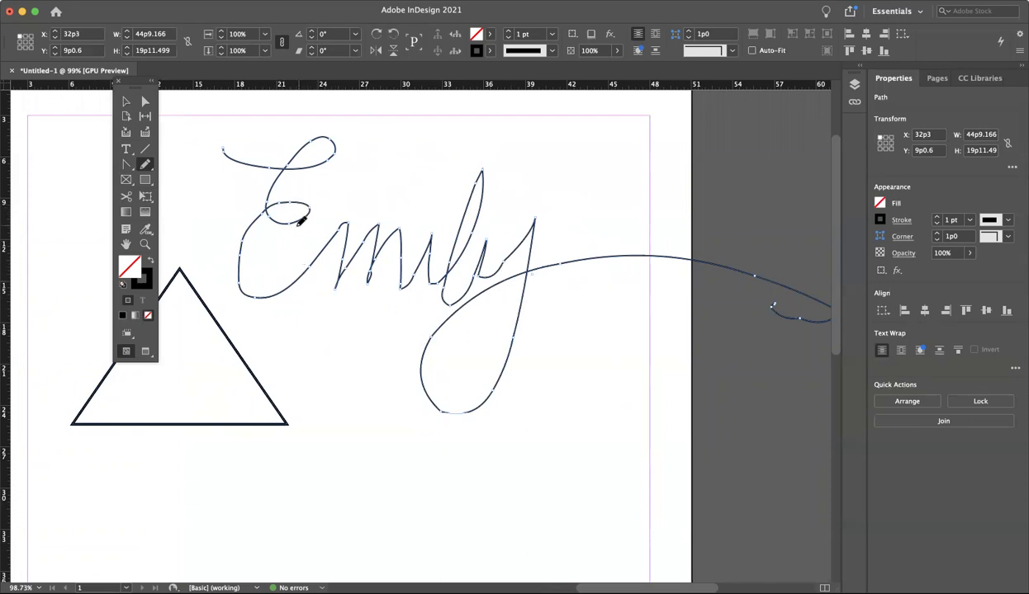
# Reshape the top loop of the signature's E by dragging its stroke downward.
pyautogui.click(146, 101)
pyautogui.click(247, 137)
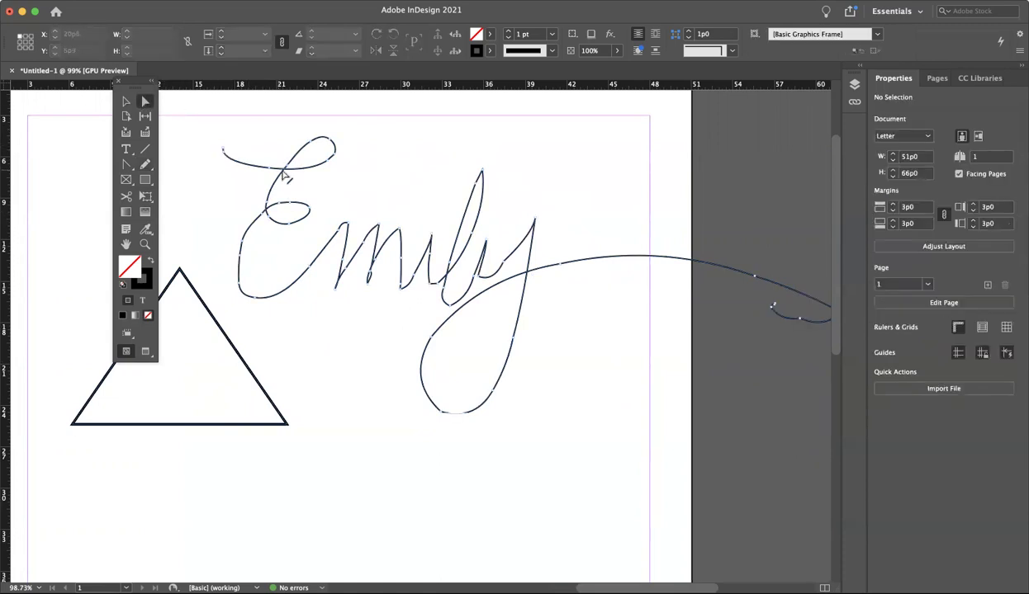
pyautogui.moveTo(271, 171)
pyautogui.mouseDown()
pyautogui.moveTo(259, 186)
pyautogui.moveTo(320, 181)
pyautogui.moveTo(337, 166)
pyautogui.moveTo(336, 150)
pyautogui.mouseUp()
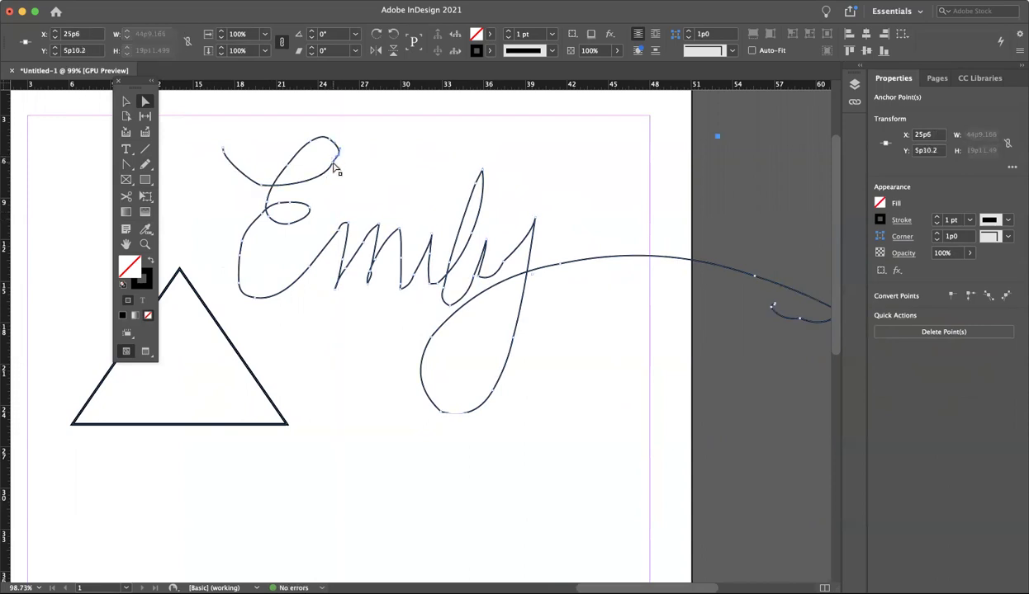
# Remove the last anchor point of the E's top loop so the stroke ends open.
pyautogui.press('p')
pyautogui.click(333, 166)
pyautogui.click(339, 156)
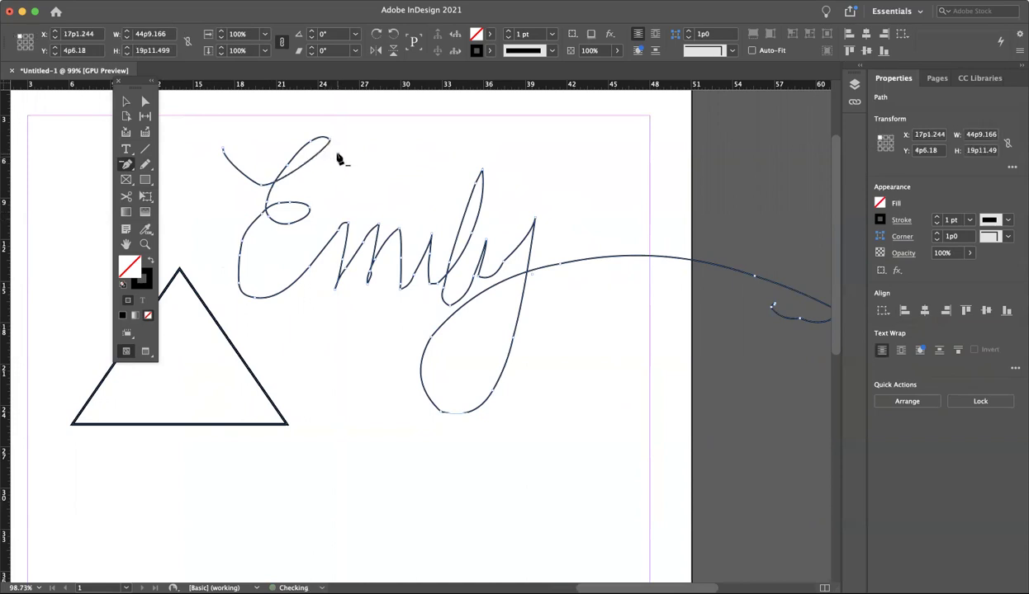